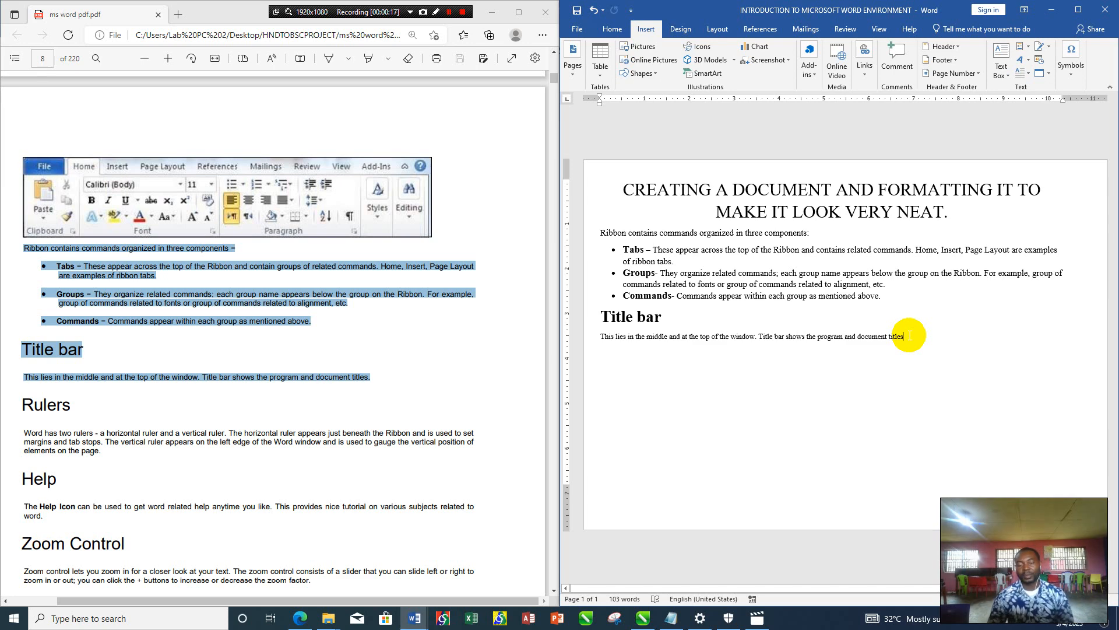
- Find the numbered table of backstage view options in the PDF and review its S.No and Option & Description layout
click(236, 407)
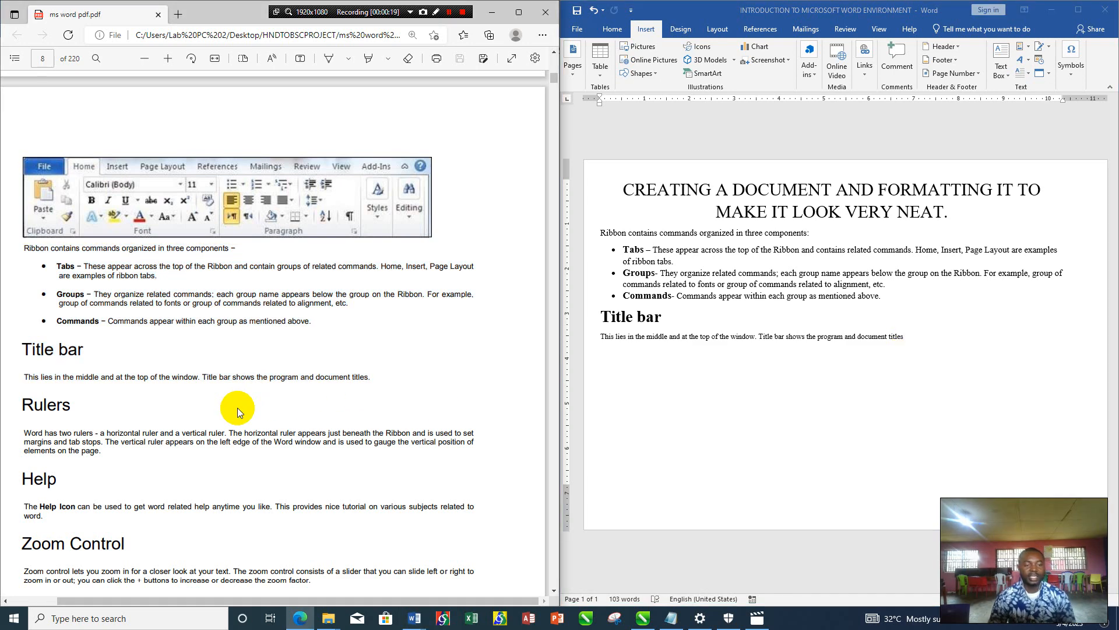
scroll(236, 408, down, 8)
scroll(237, 408, down, 10)
scroll(237, 407, down, 10)
scroll(237, 408, down, 2)
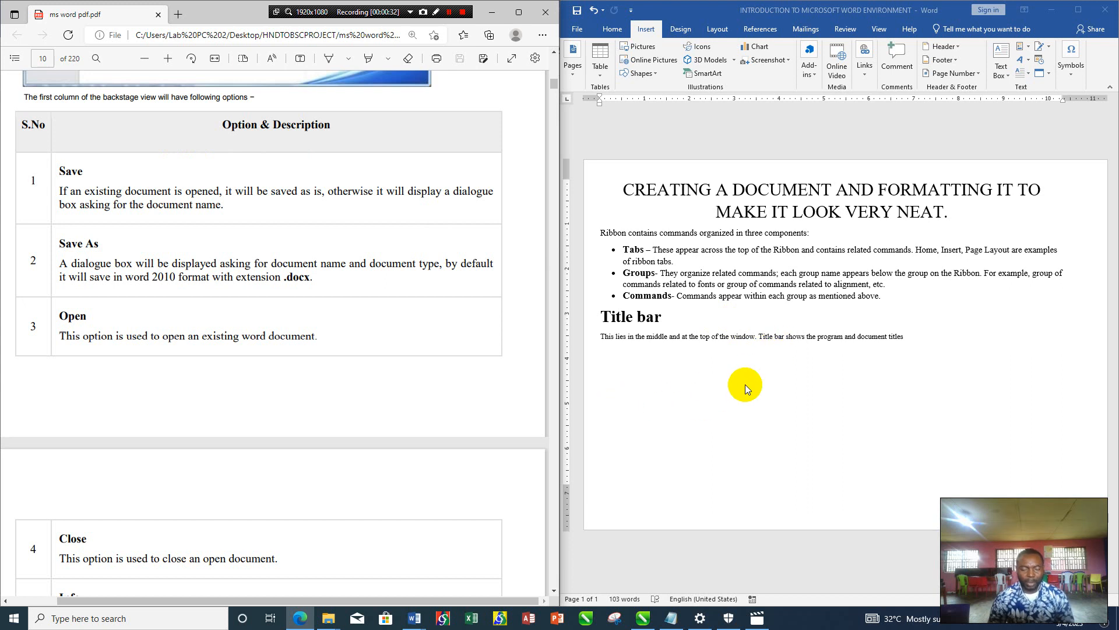
click(777, 381)
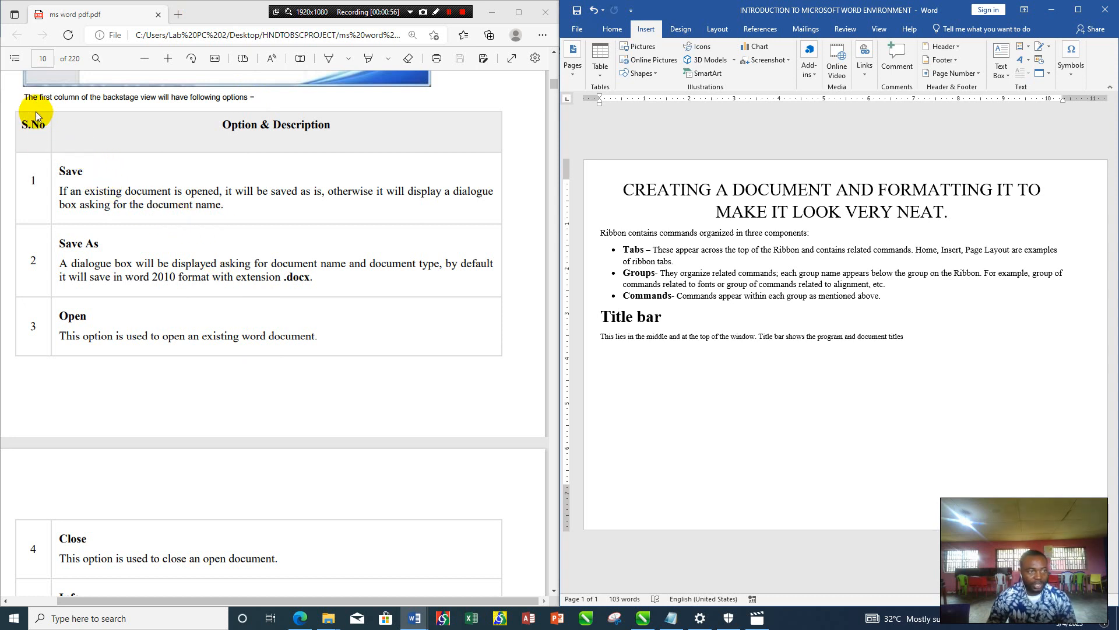
click(34, 341)
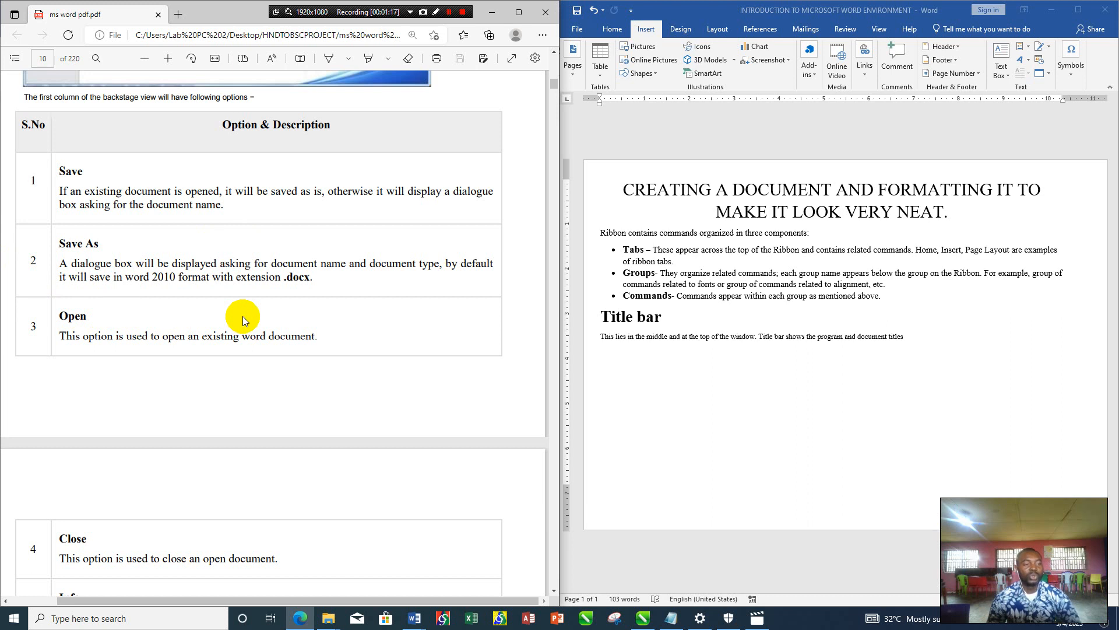
- Insert a table of two columns and four rows on a new line below the Title bar paragraph in the Word document
click(904, 334)
key(Return)
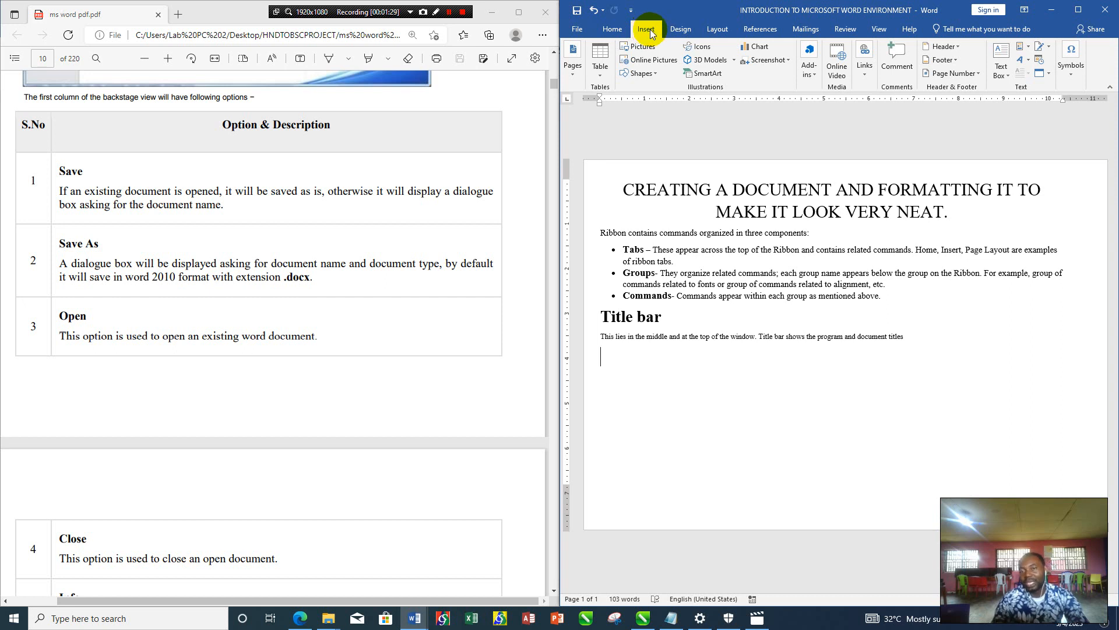
click(601, 75)
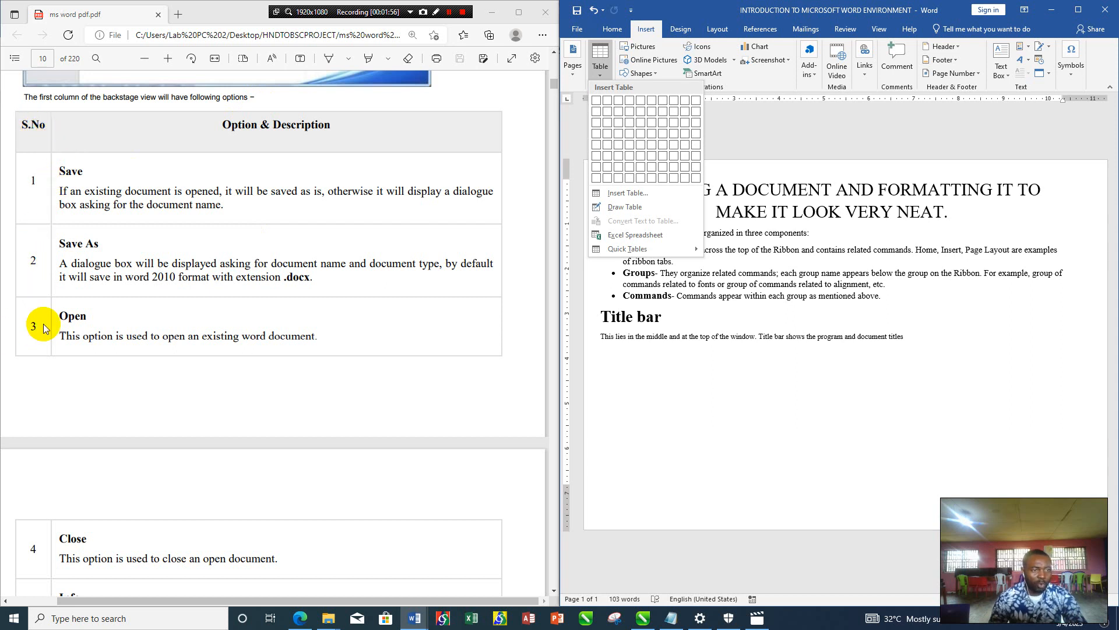
click(610, 135)
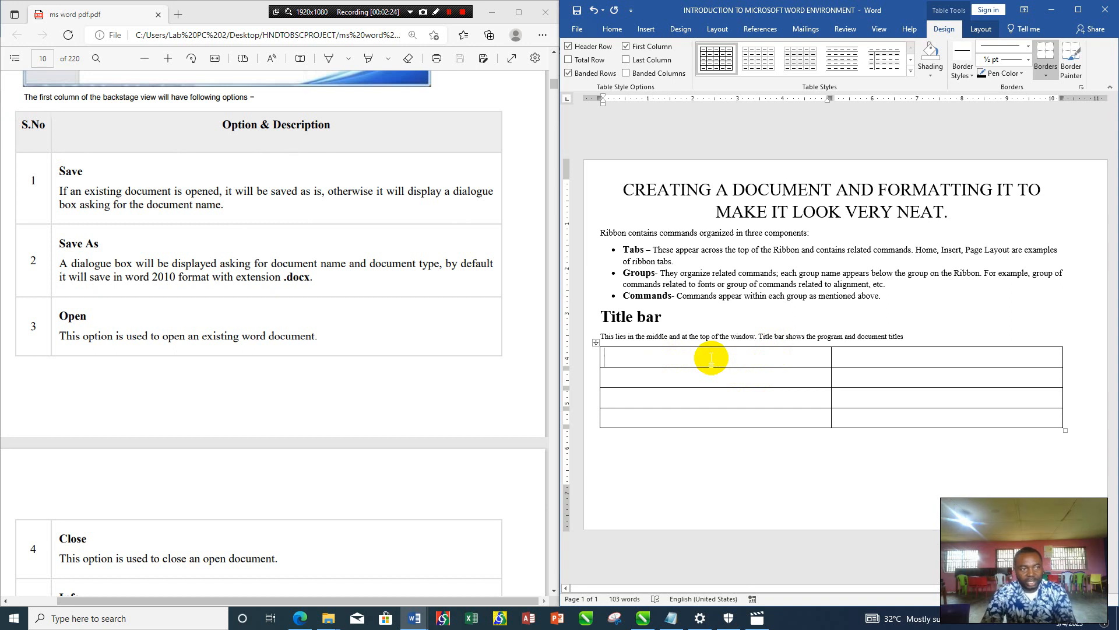
- Fill the table's header row with "S.No" and "Option & Description"
text(S.)
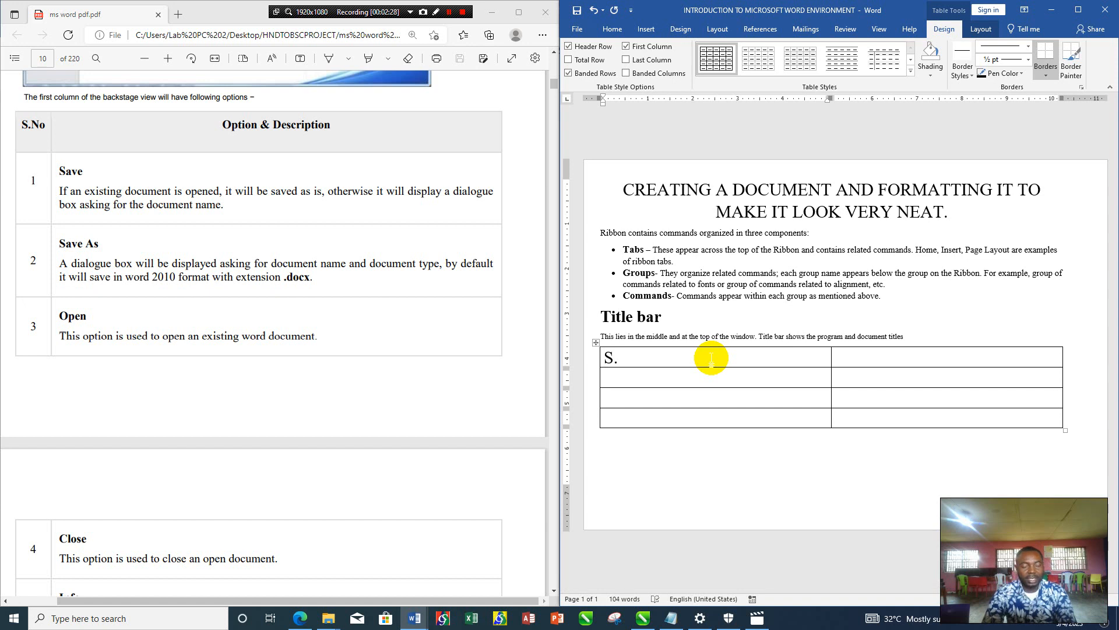
text(N)
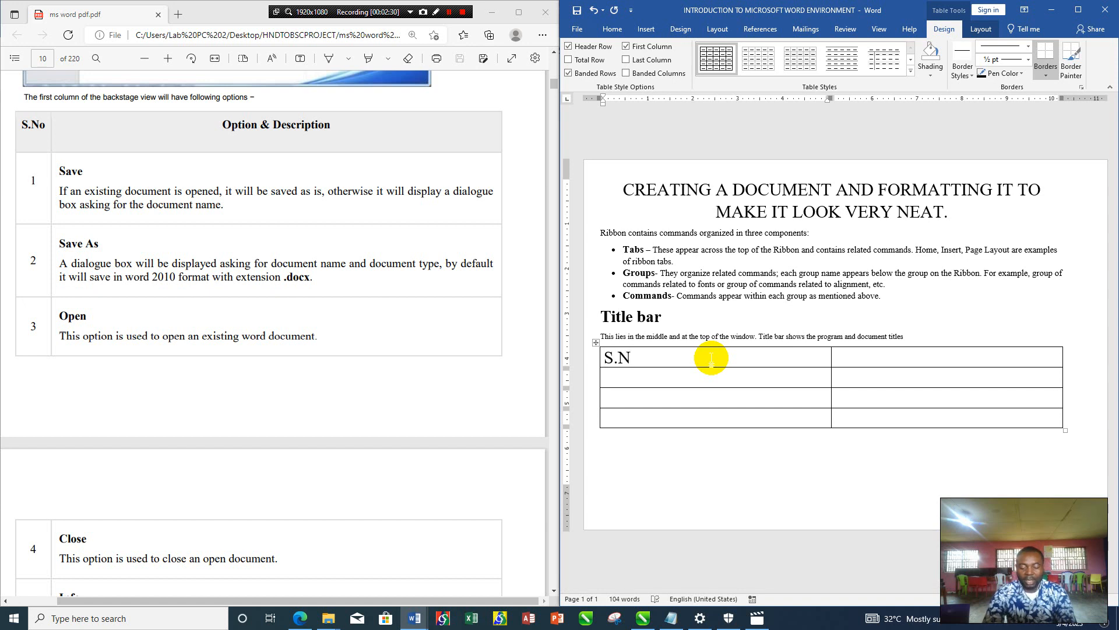
text(o)
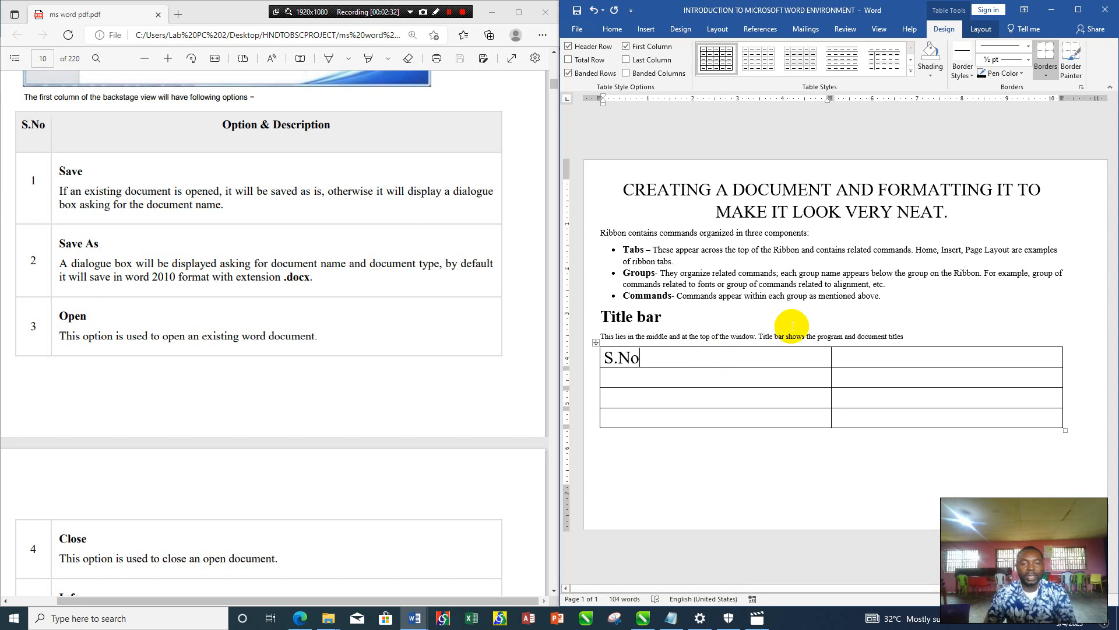
click(898, 352)
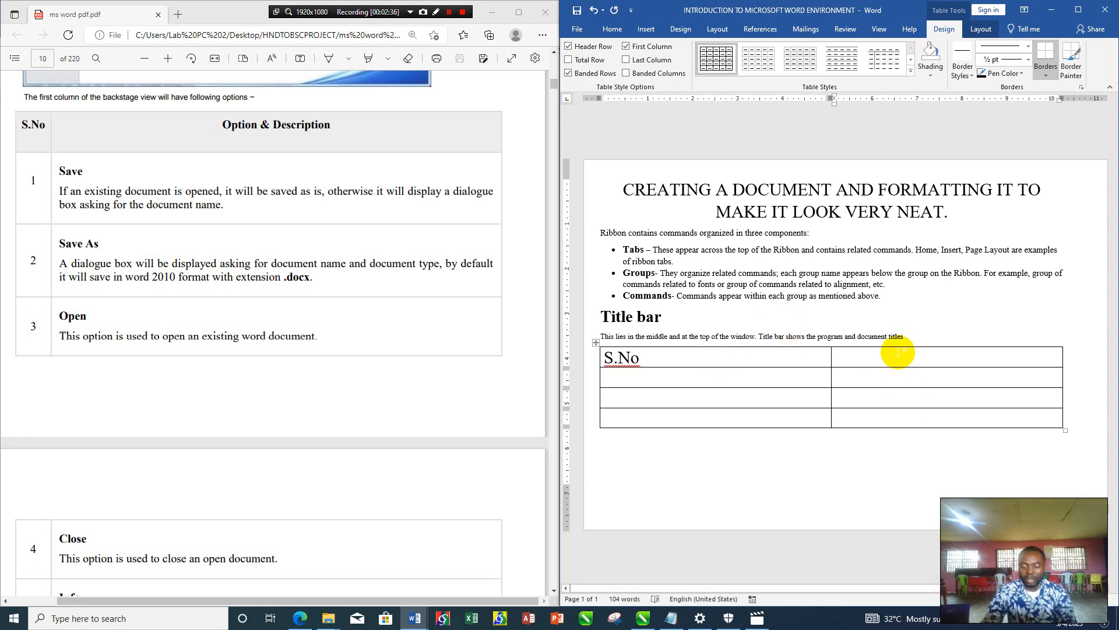
text(Optio)
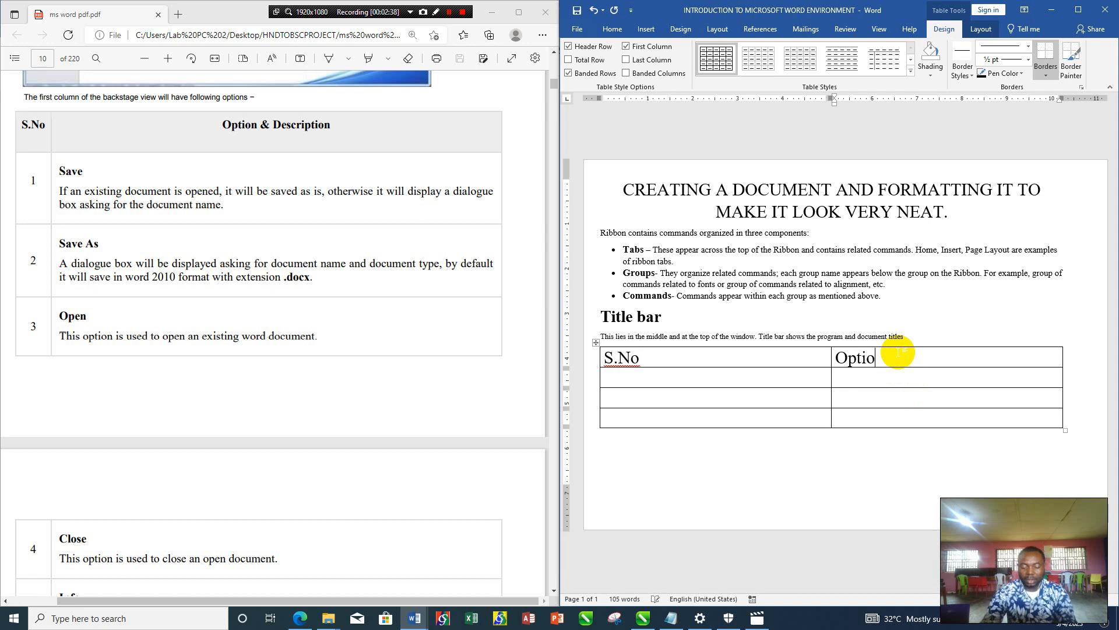
text(n &)
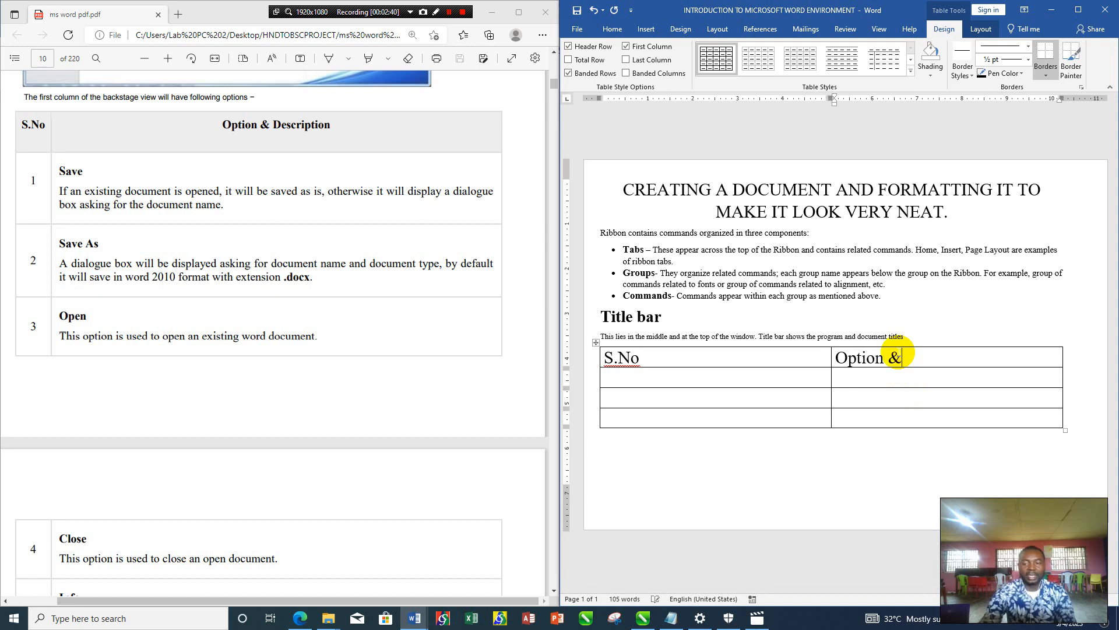
text( D)
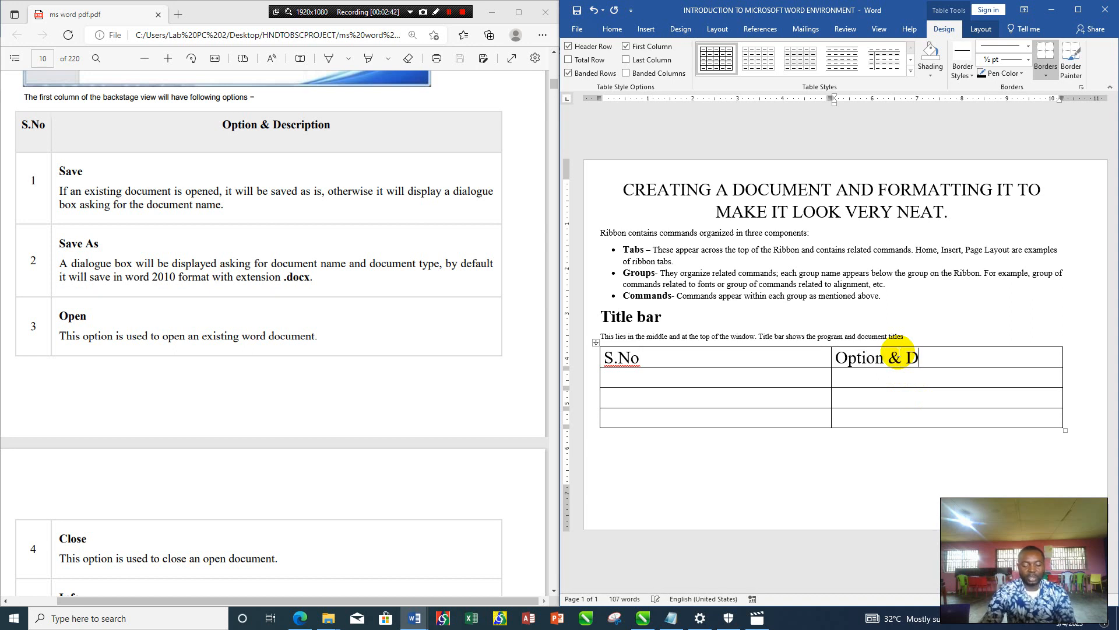
text(escript)
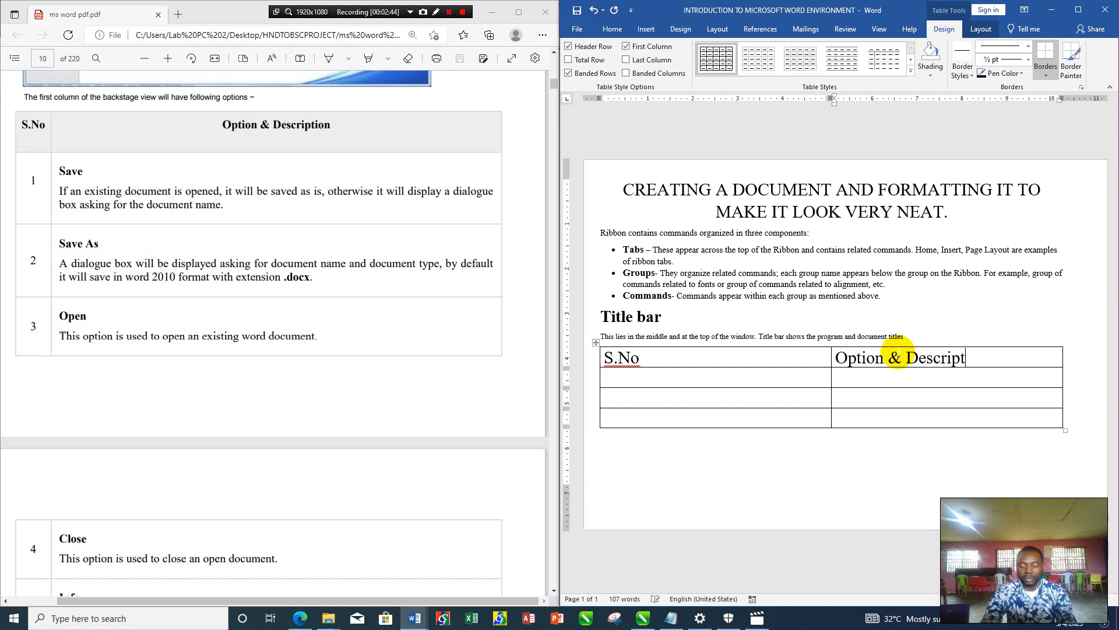
text(ion)
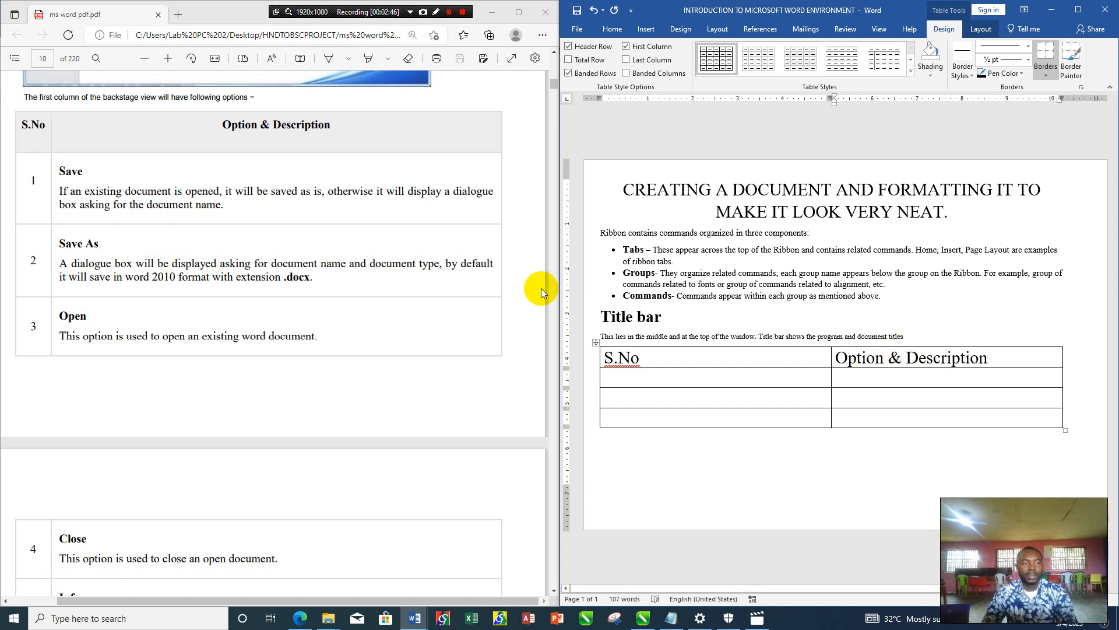
- Number the three rows below the header 1, 2 and 3 in the S.No column
click(669, 380)
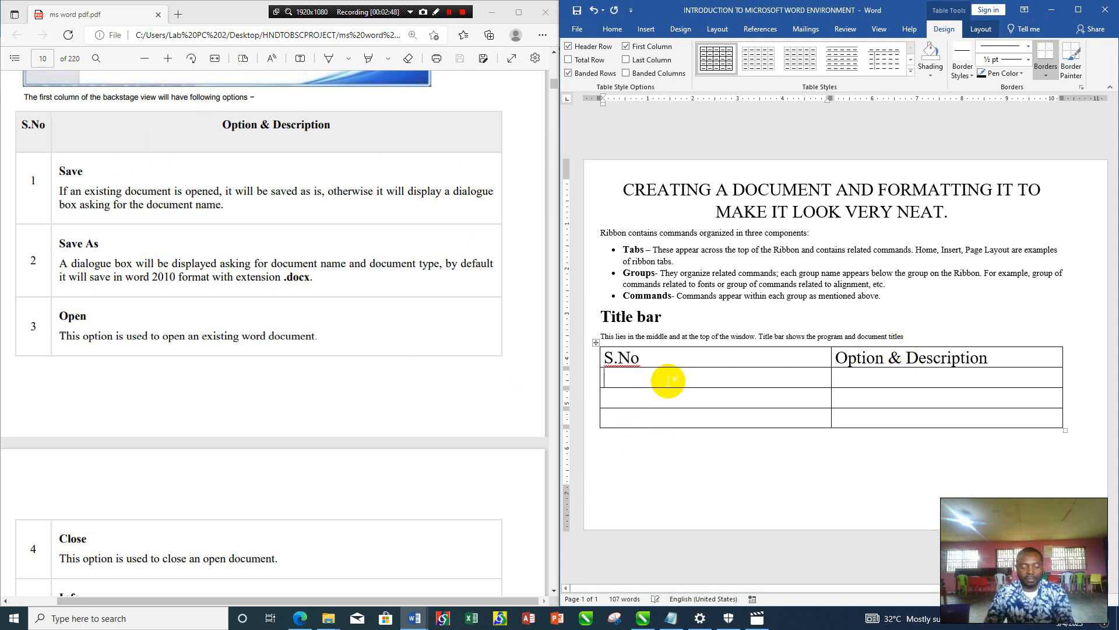
text(1)
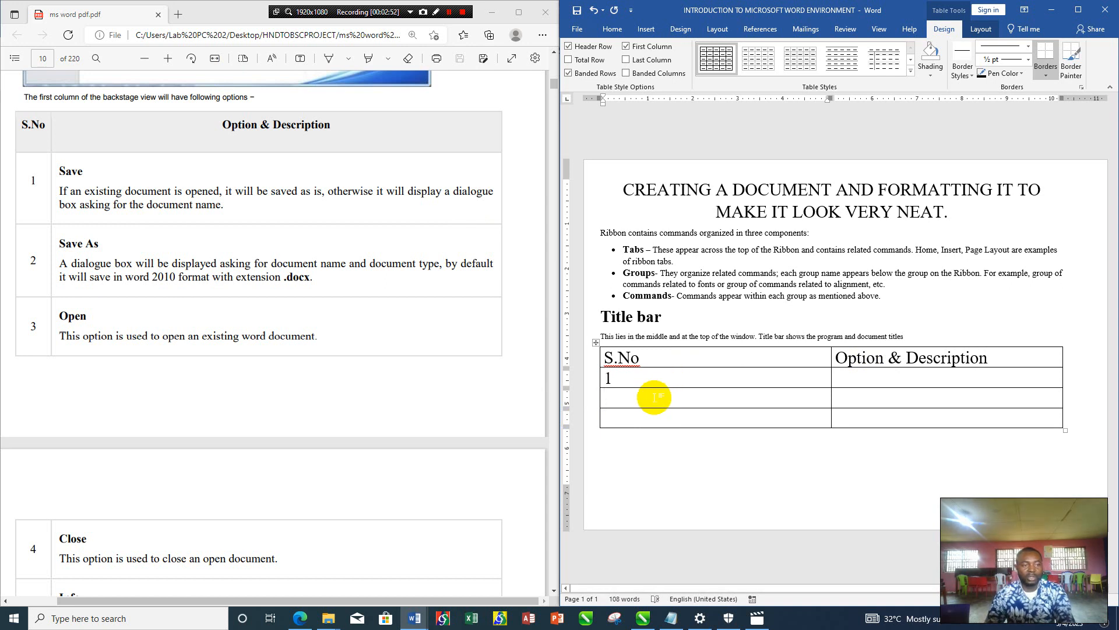
click(654, 397)
text(2)
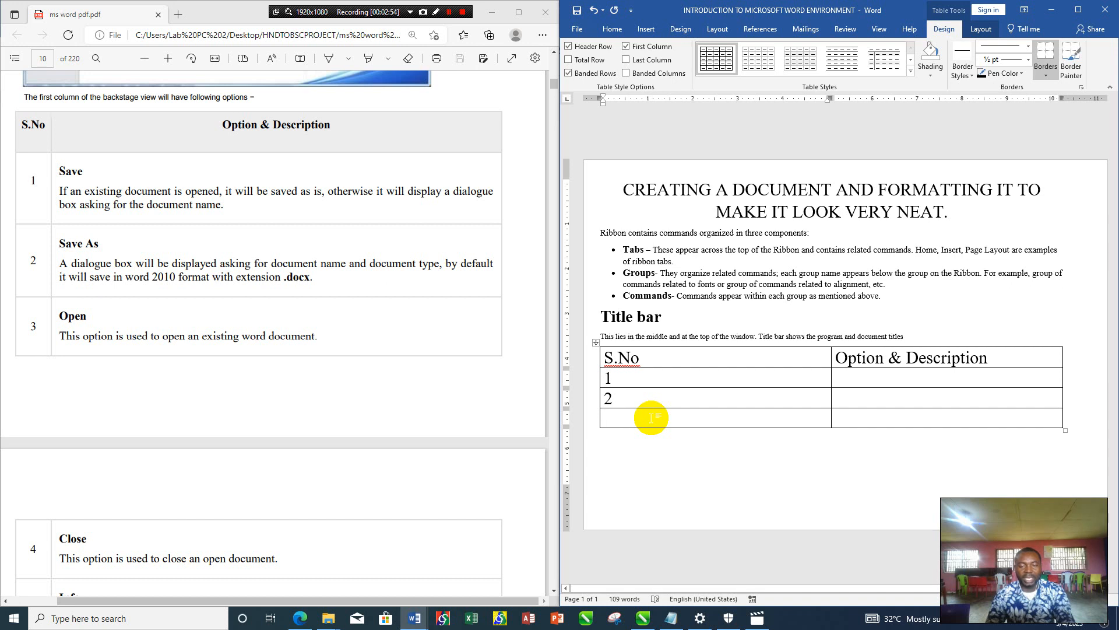
click(651, 417)
text(3)
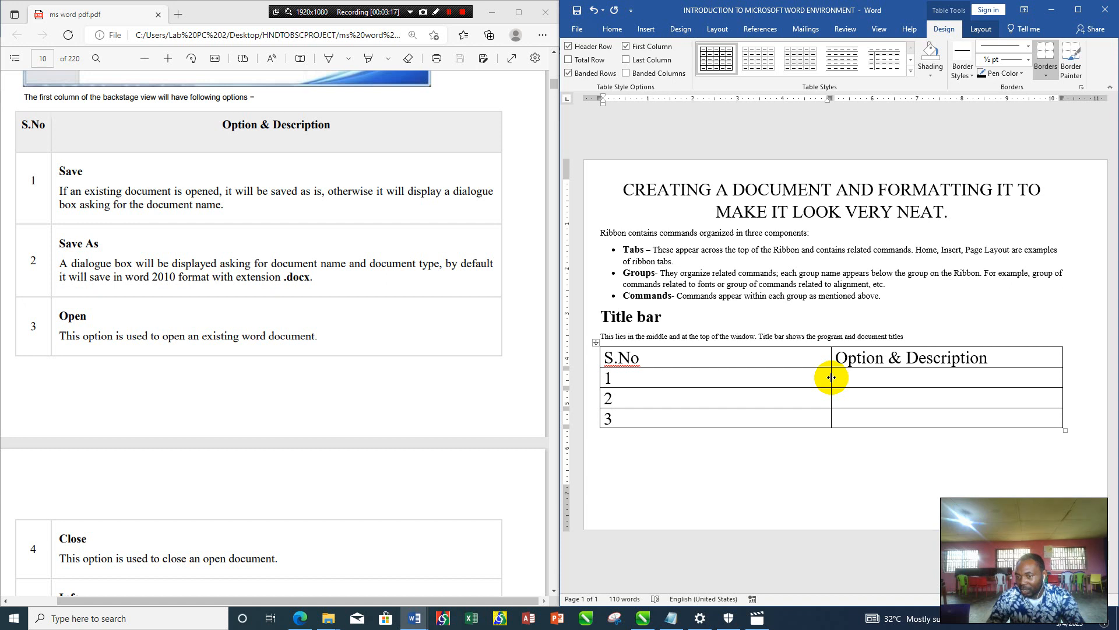
- Narrow the S.No column to just fit its heading and enlarge the whole table downward to make the rows taller
drag(832, 377, 645, 387)
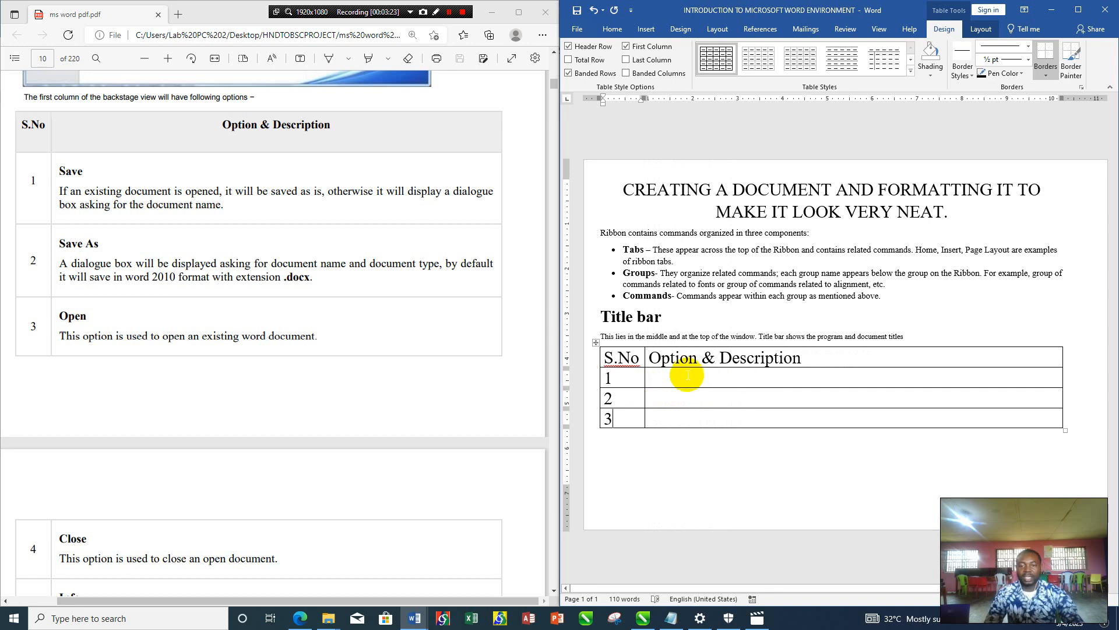
click(687, 375)
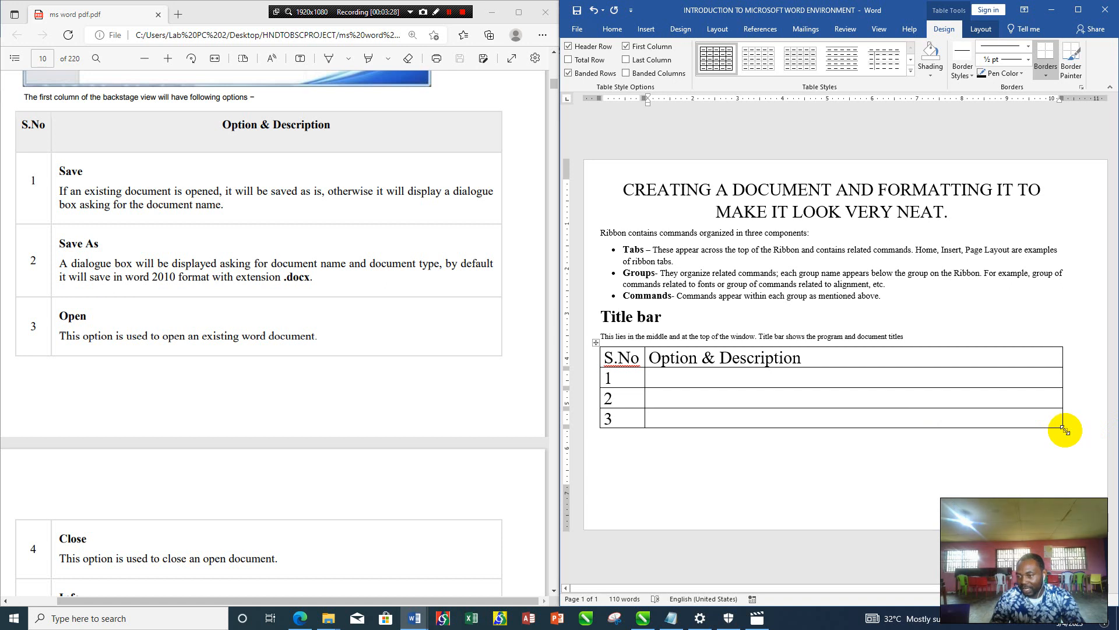
drag(1065, 431, 1067, 431)
drag(1067, 438, 1067, 474)
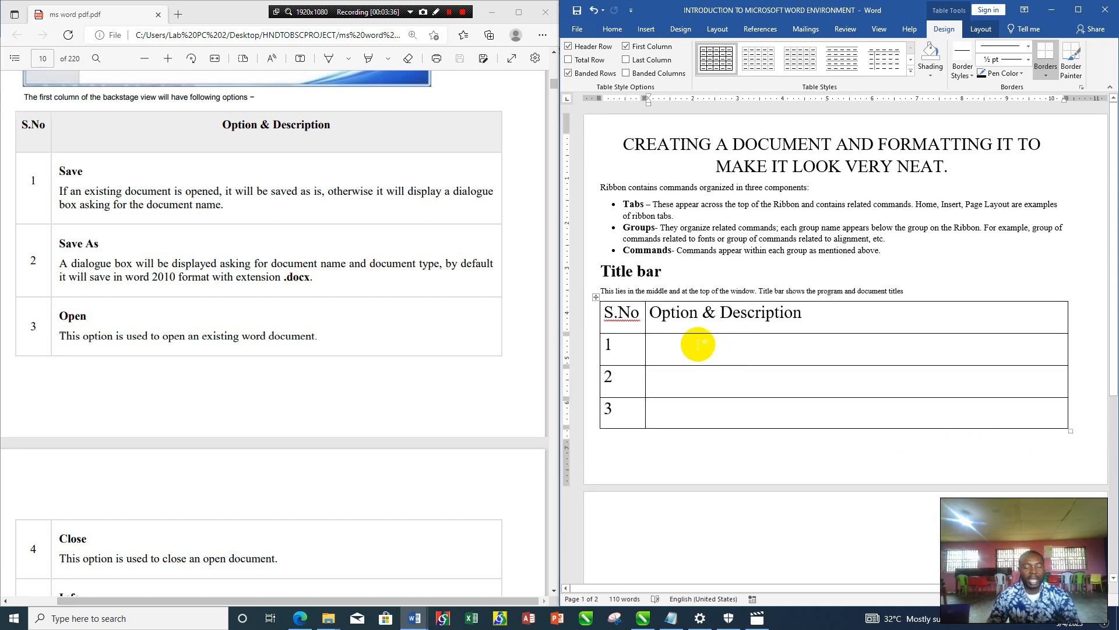
- Set the font size to 12 in row 1's description cell and enter "Save" as its first line
click(612, 29)
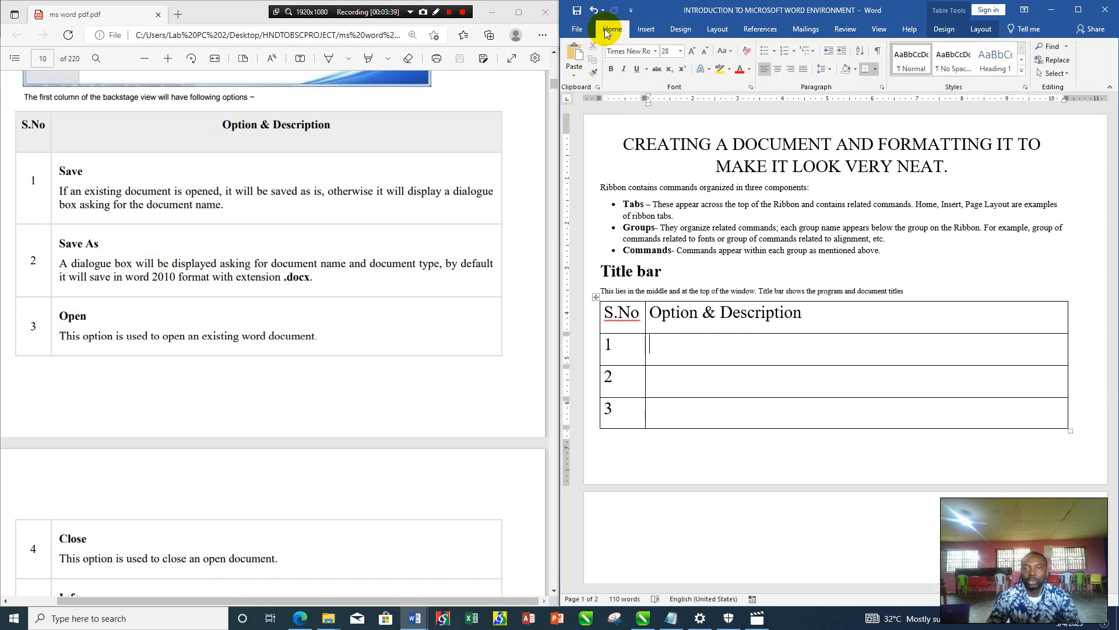
click(681, 52)
click(668, 109)
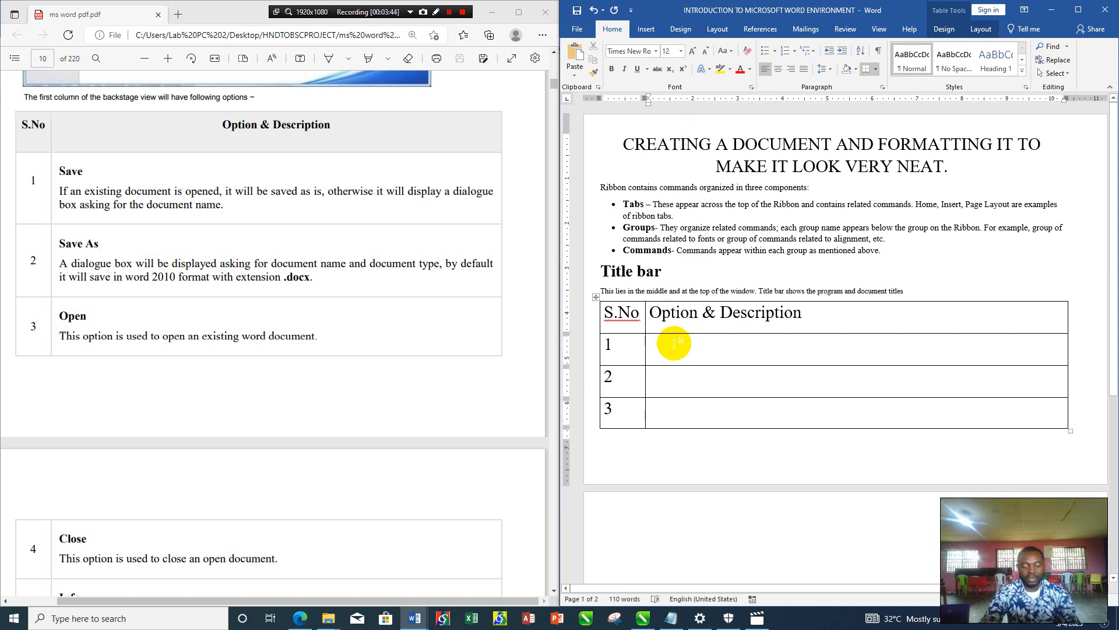
text(save)
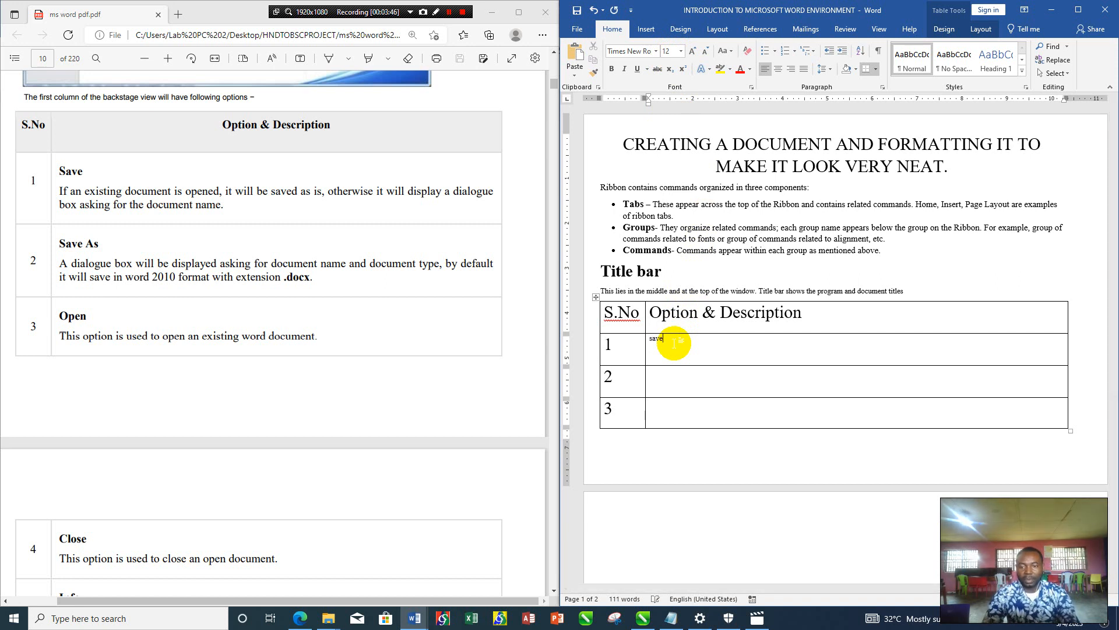
key(Return)
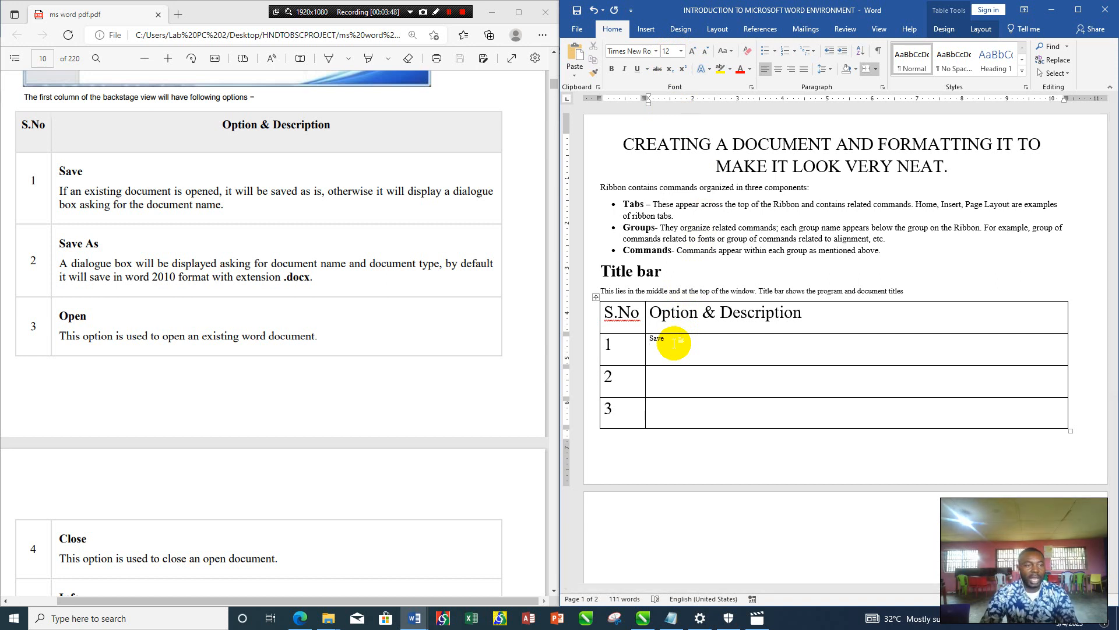
- Enter the description "If an existing document is opened, it will be saved" under Save in row 1
text(If an e)
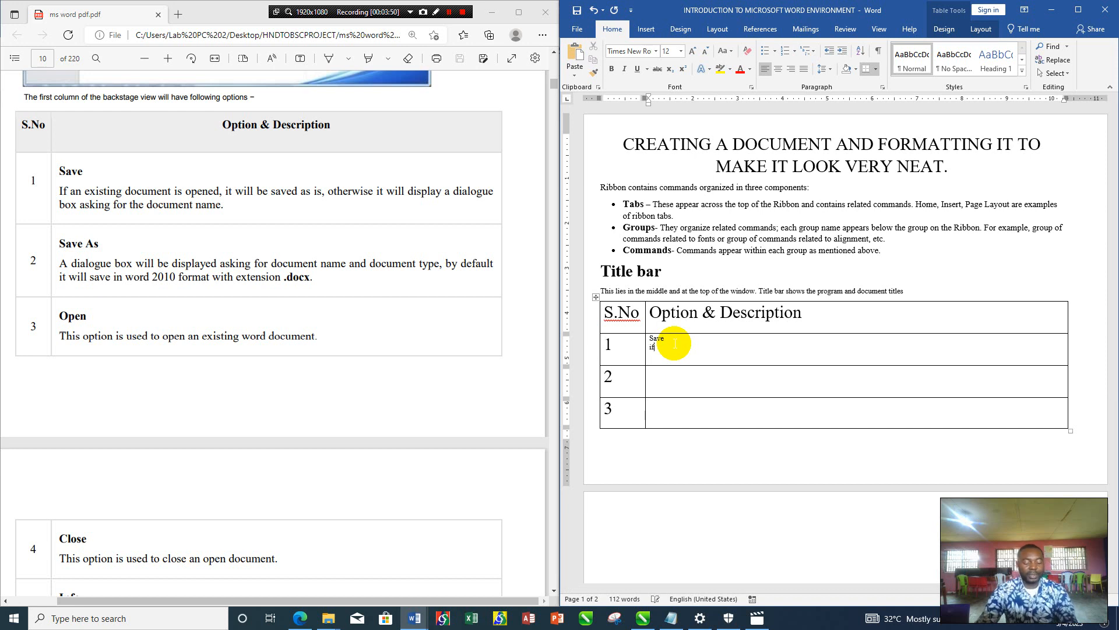
text(x)
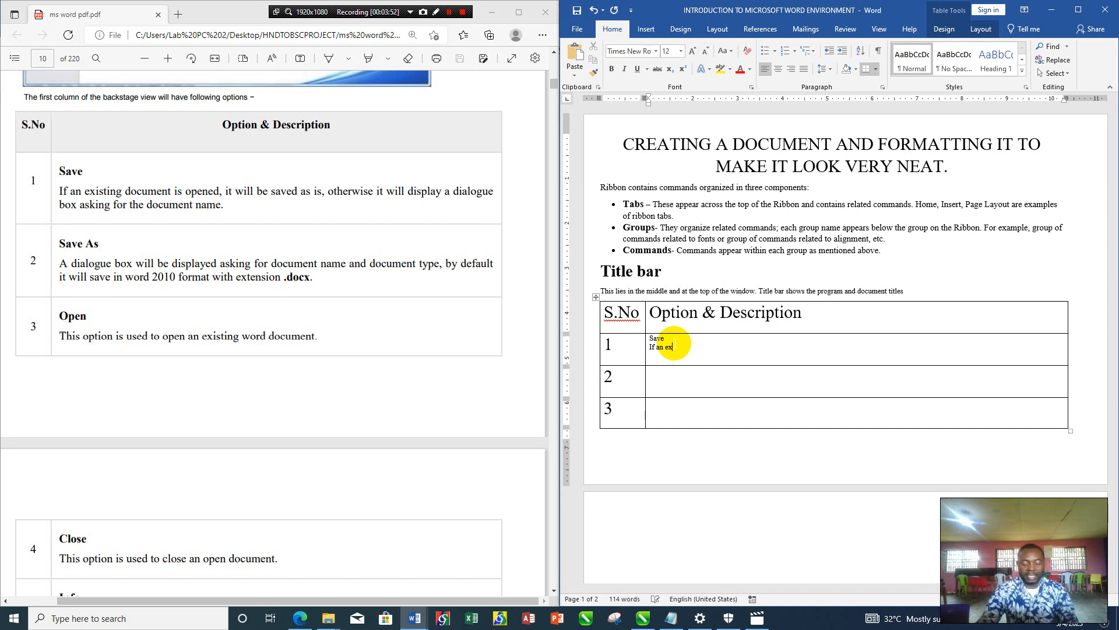
text(isting)
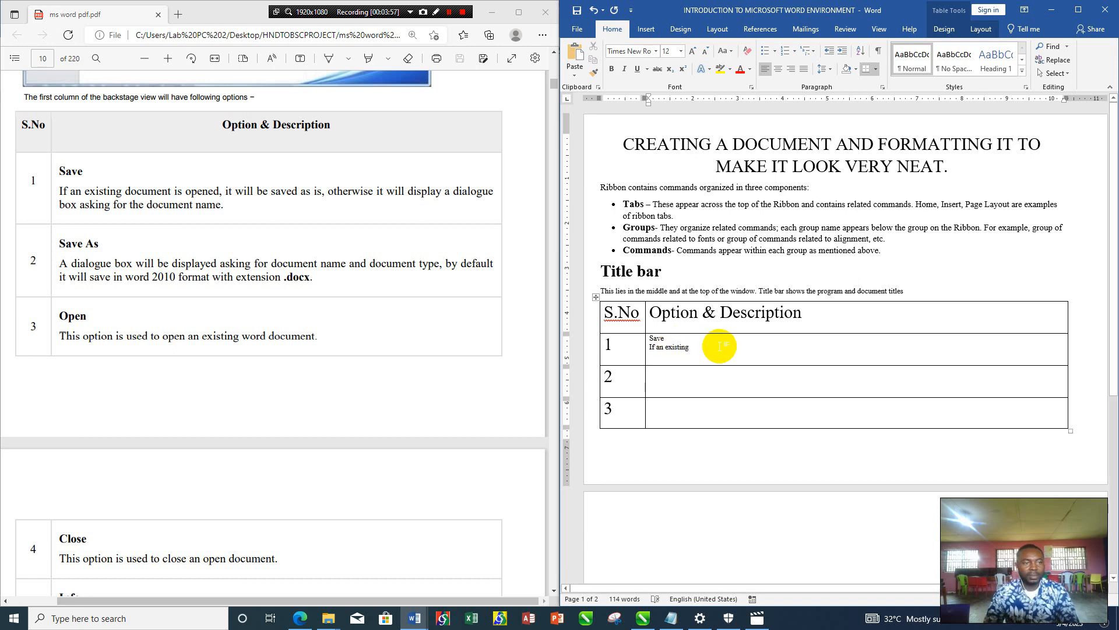
text( doc)
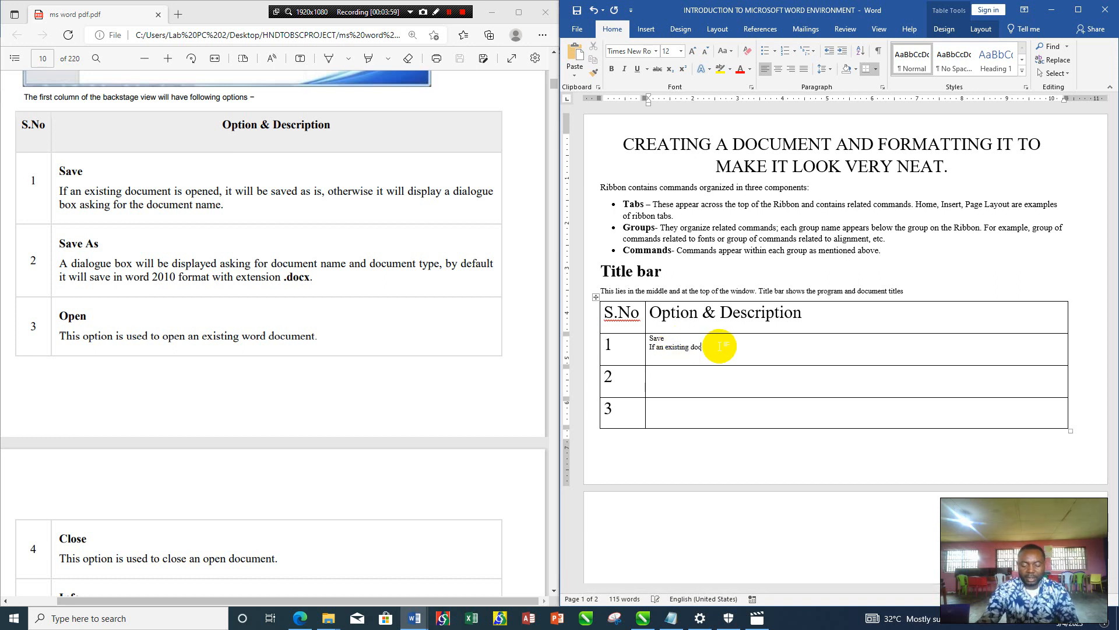
text(ument is opened)
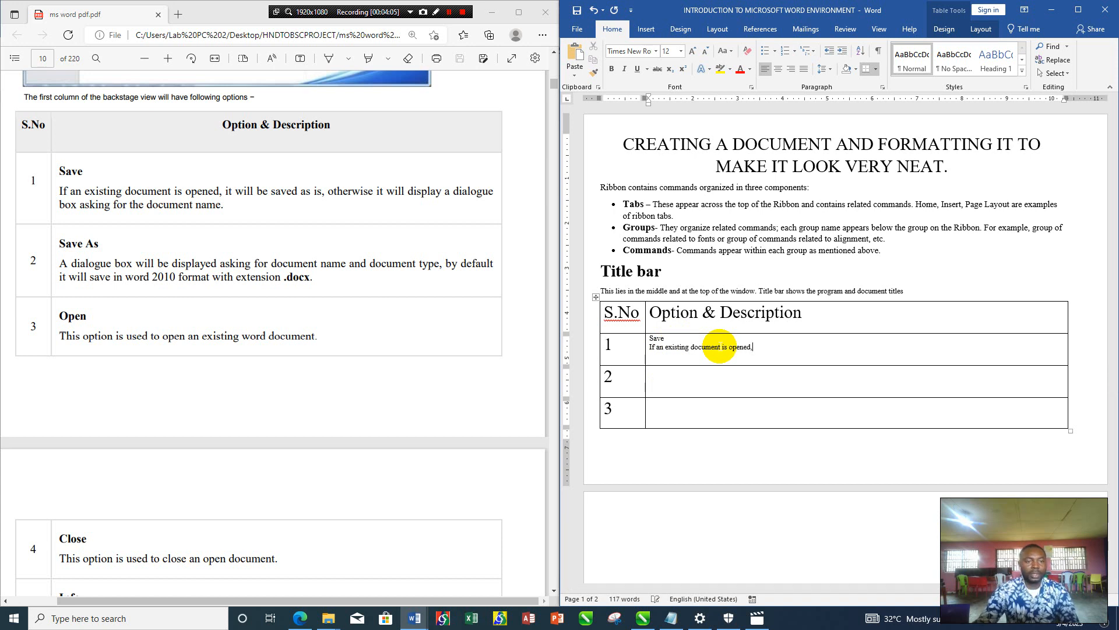
text(, it w)
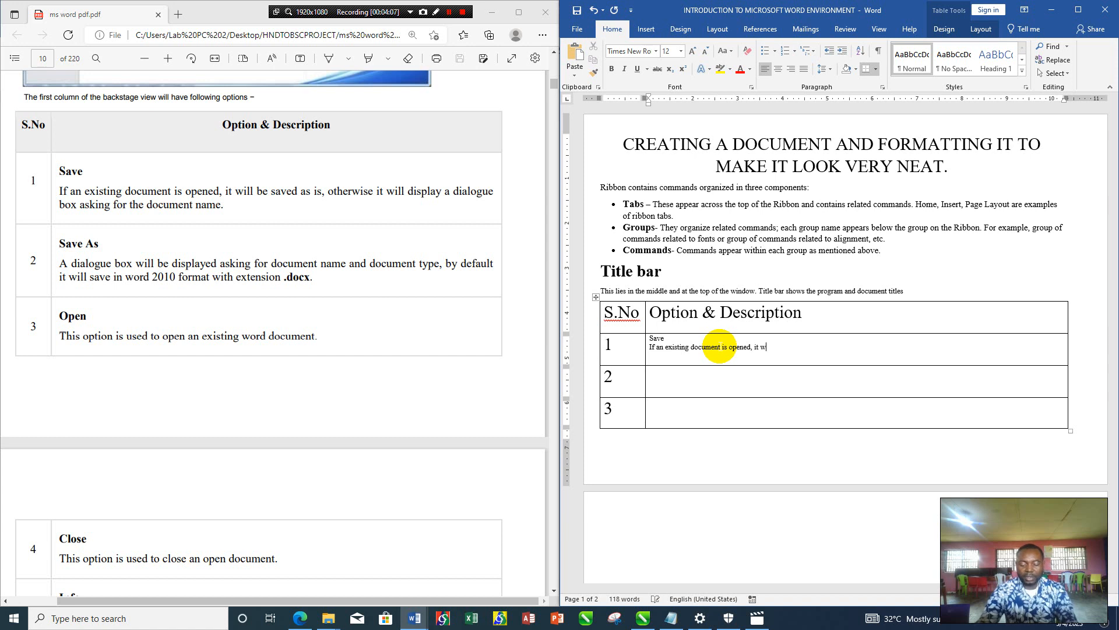
text(ill be saved)
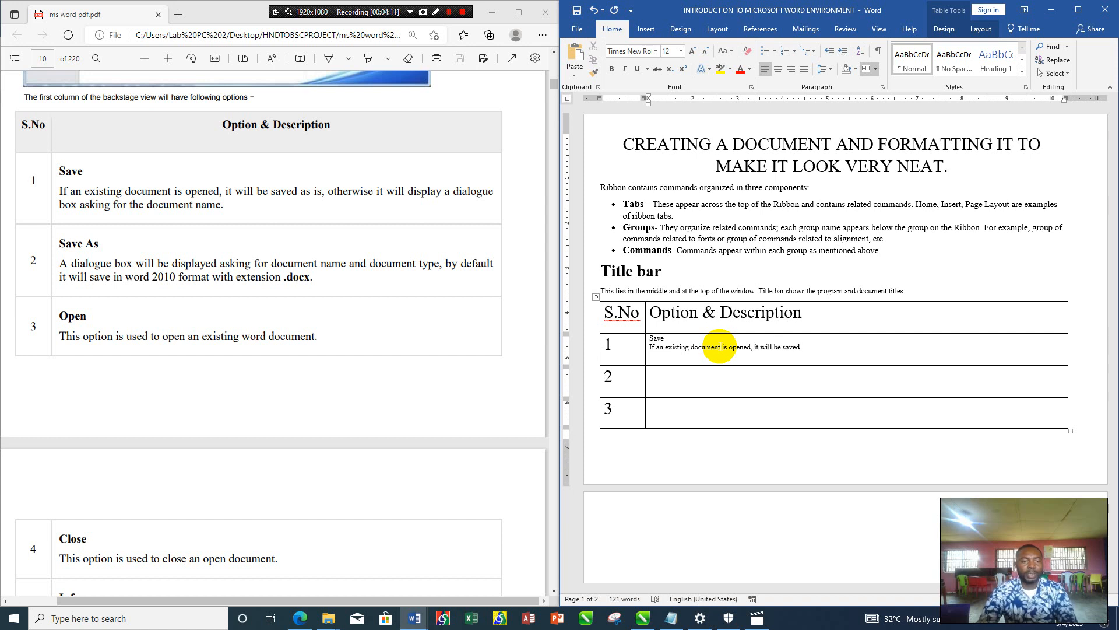
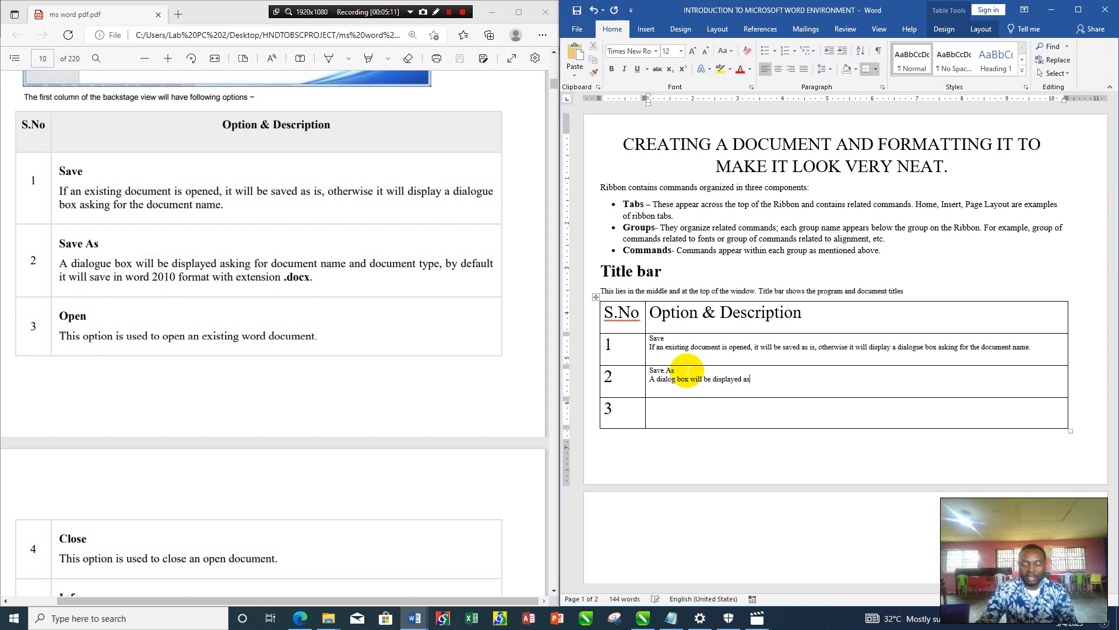
- Continue the description under Save As in row 2 up to "asking for document name and document type"
text(ng)
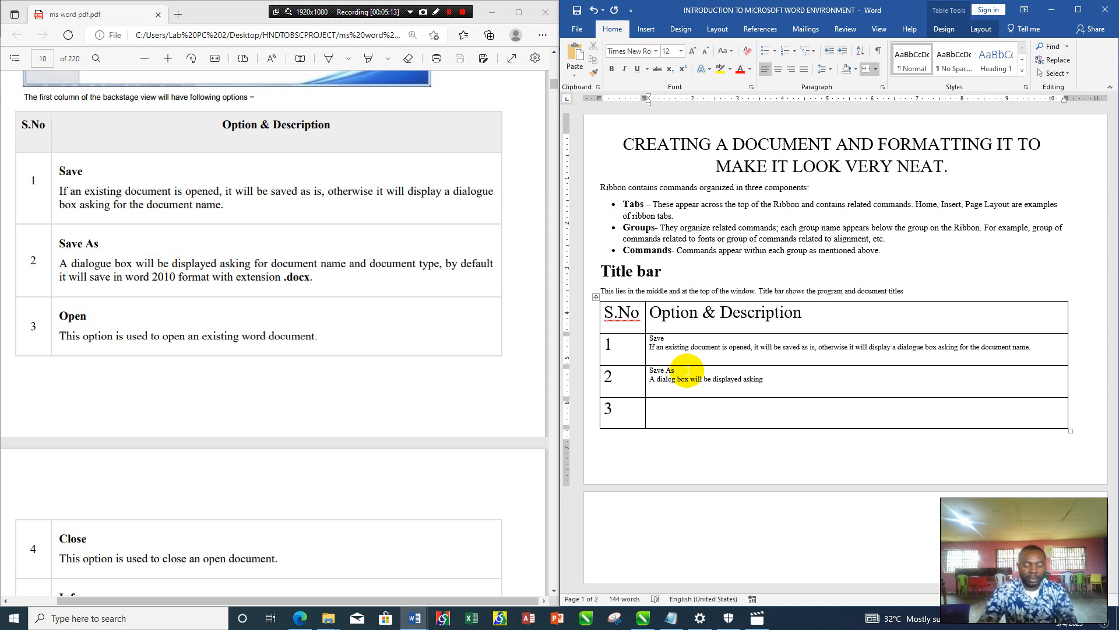
text( for document nam)
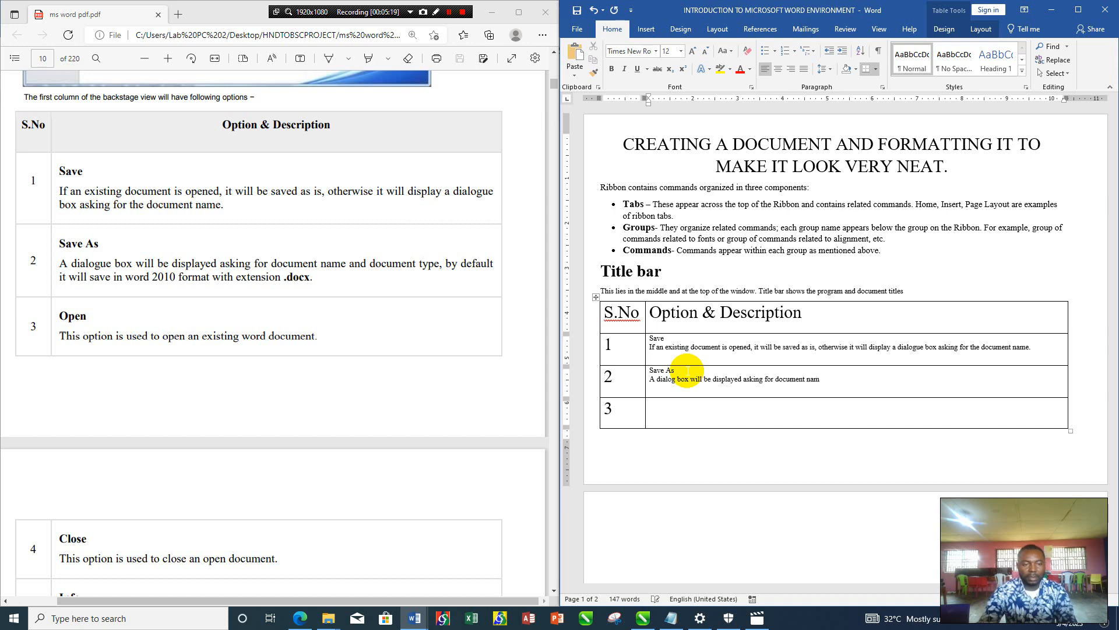
text(e and document )
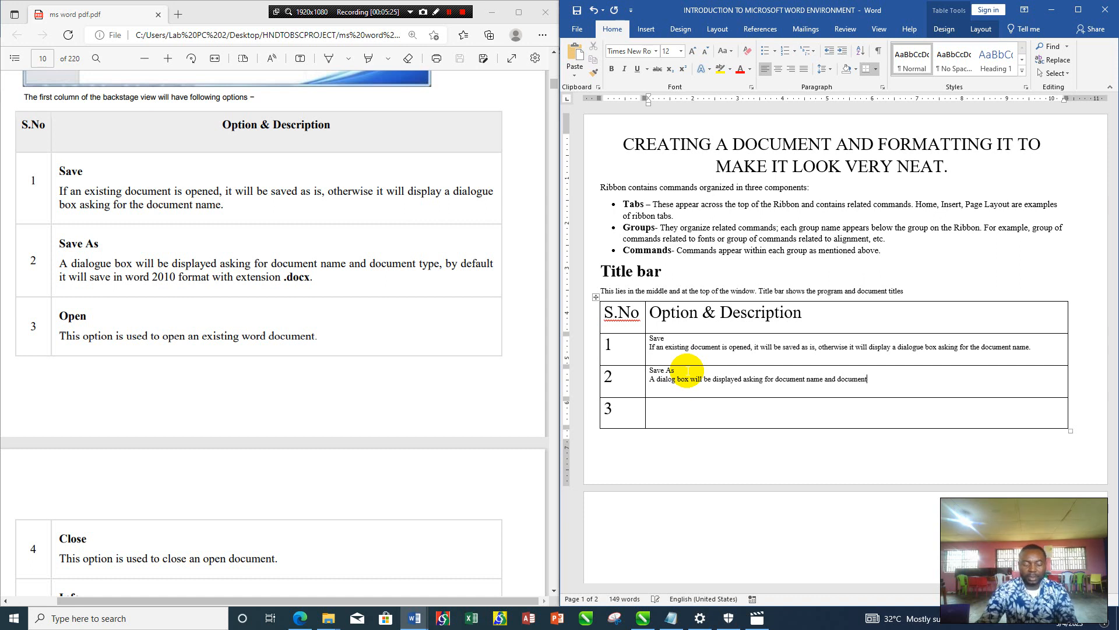
text(type)
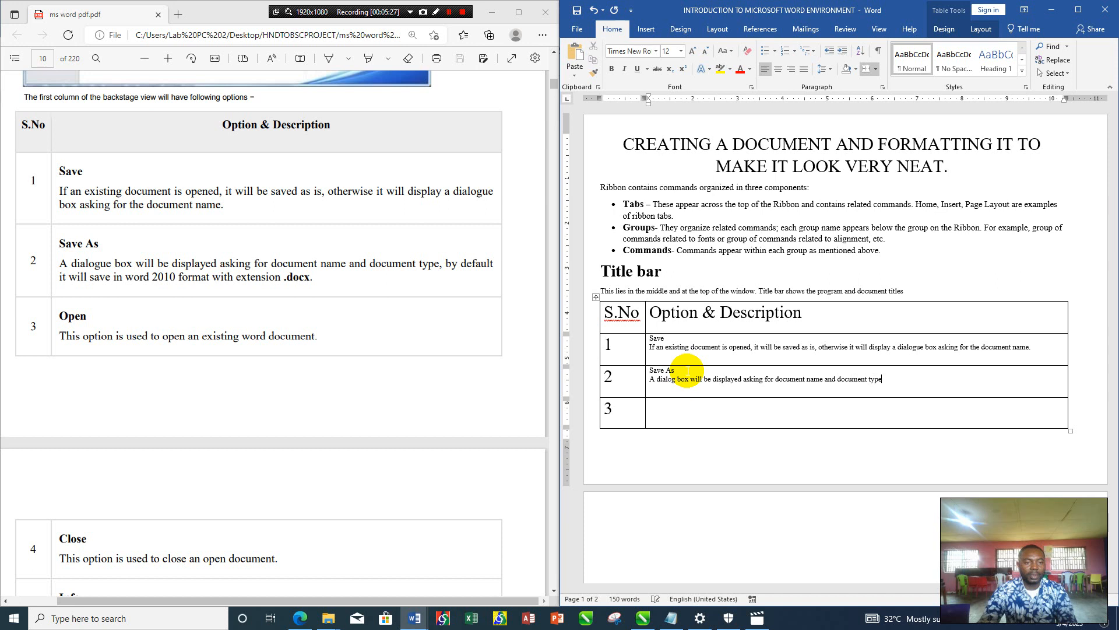
text(, by default)
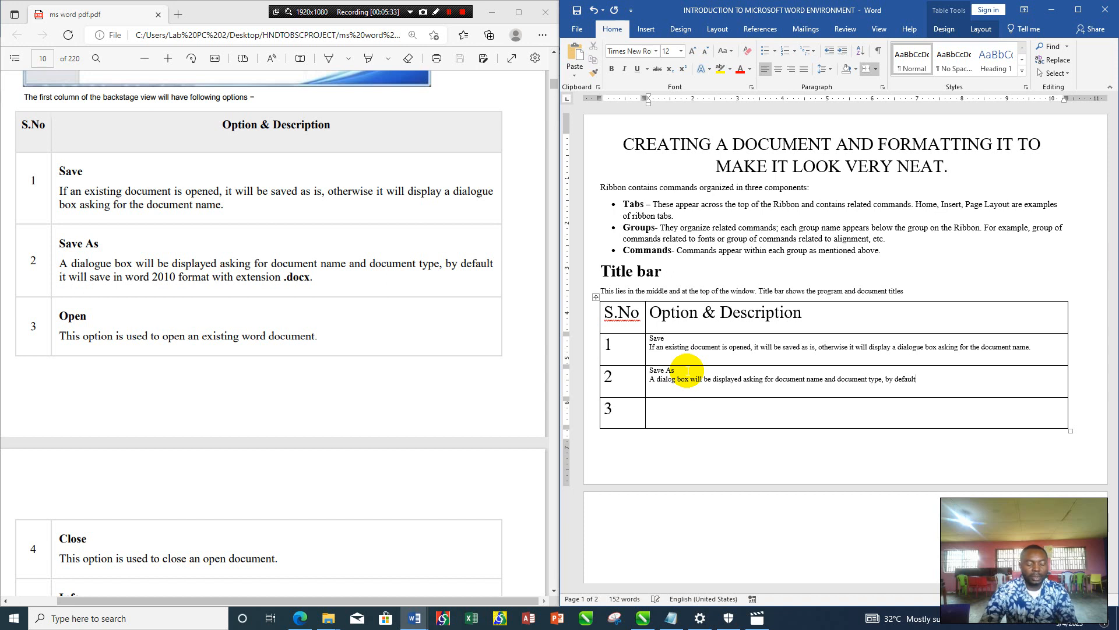
text( it will save in word)
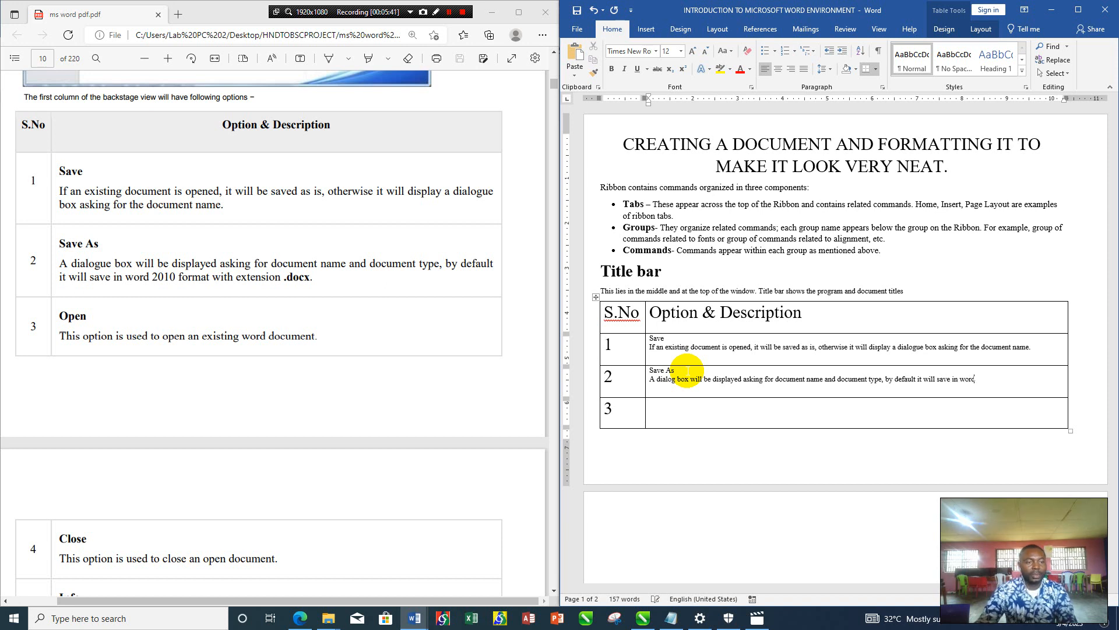
text( 20)
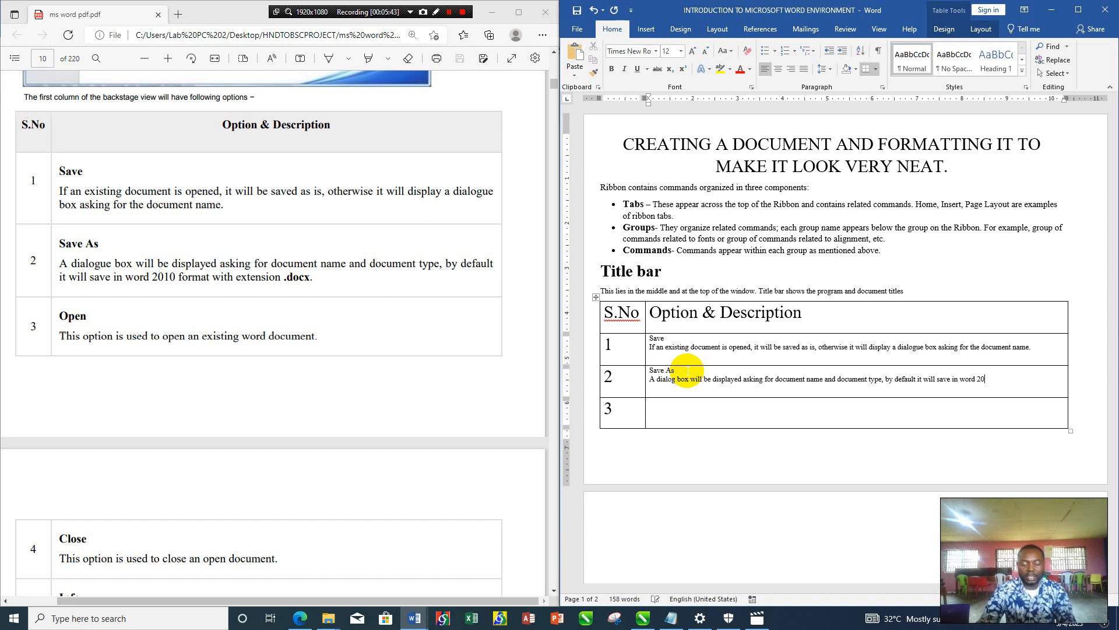
text(10 format)
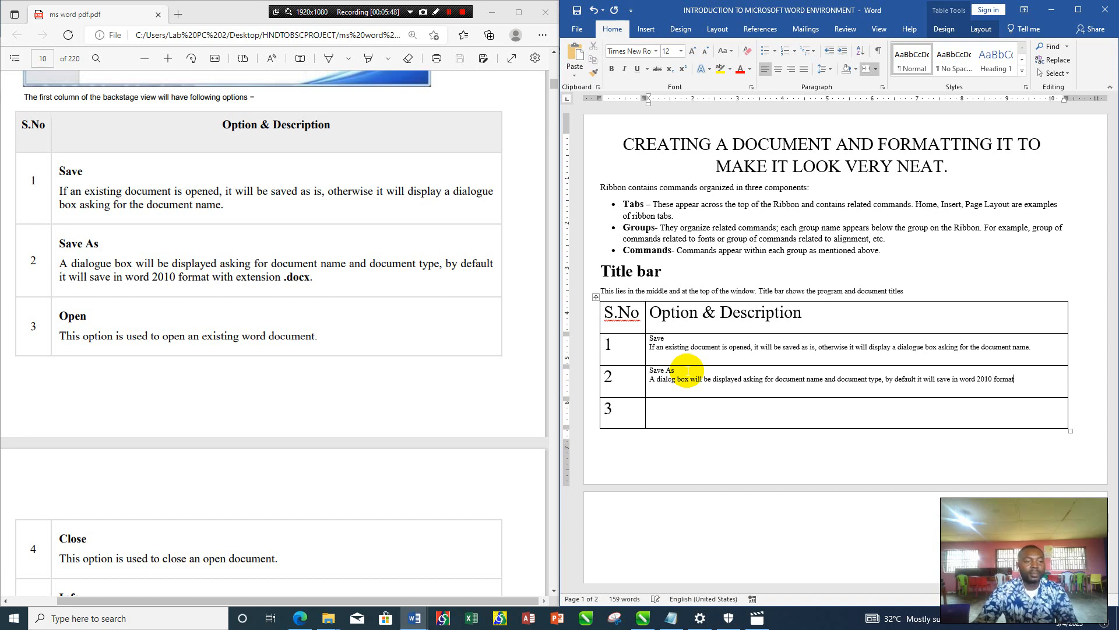
text( wi)
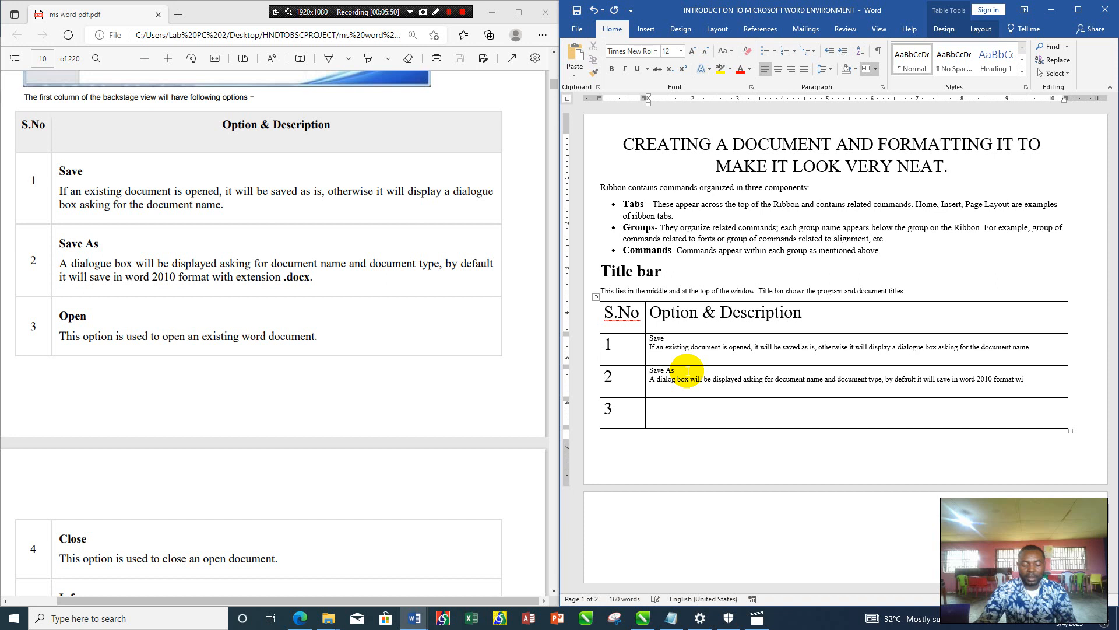
text(th the)
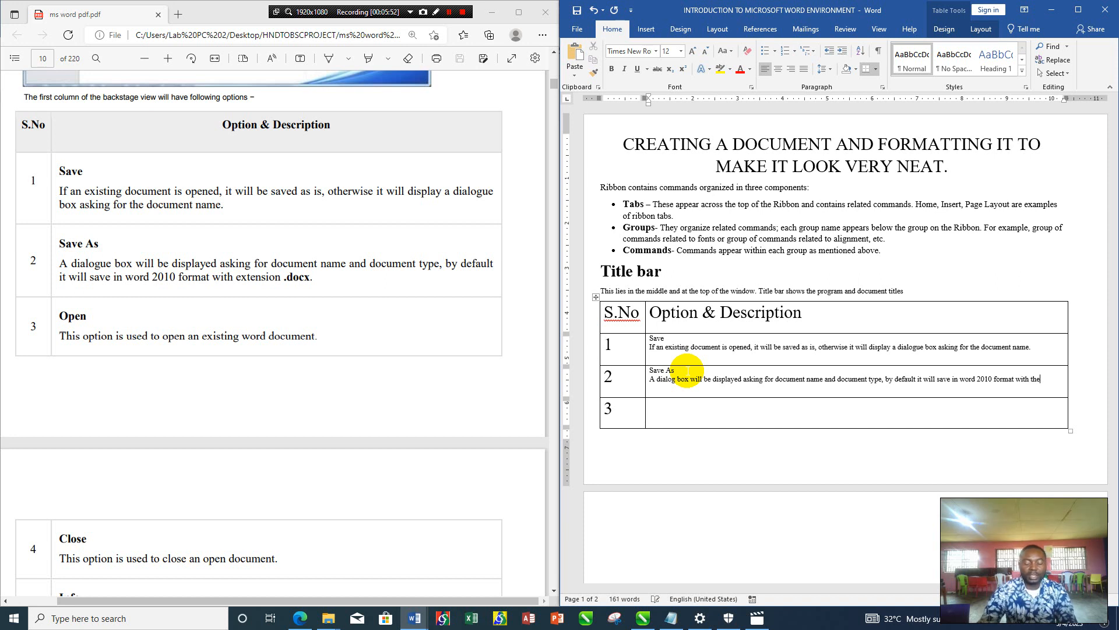
- Complete row 2's description with ", by default it will save in word 2010 format with extension .docx"
key(BackSpace)
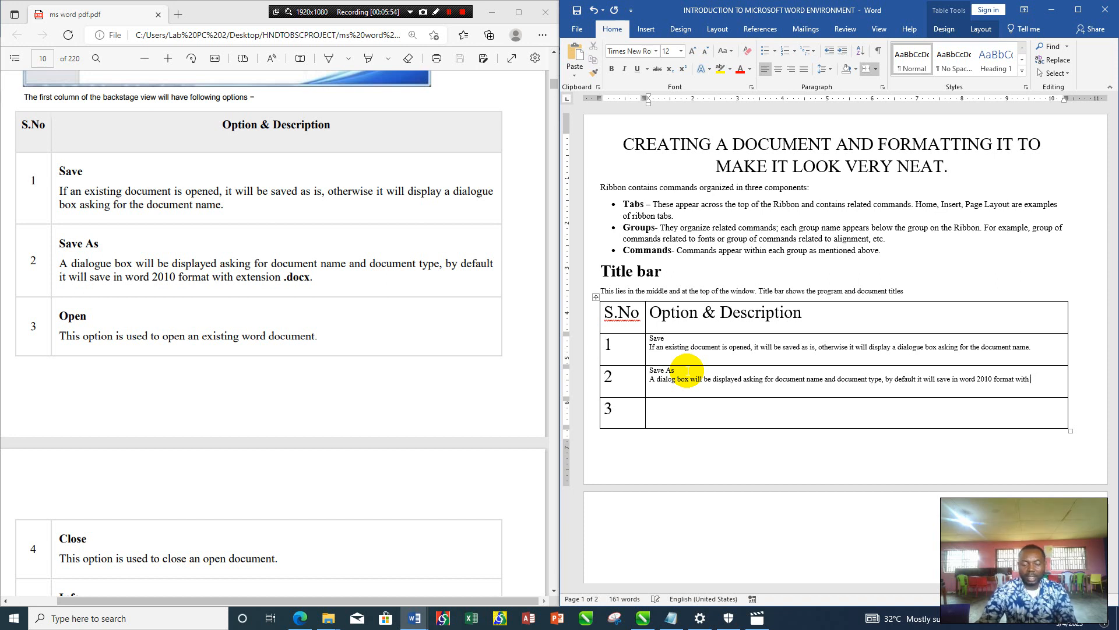
text(extension)
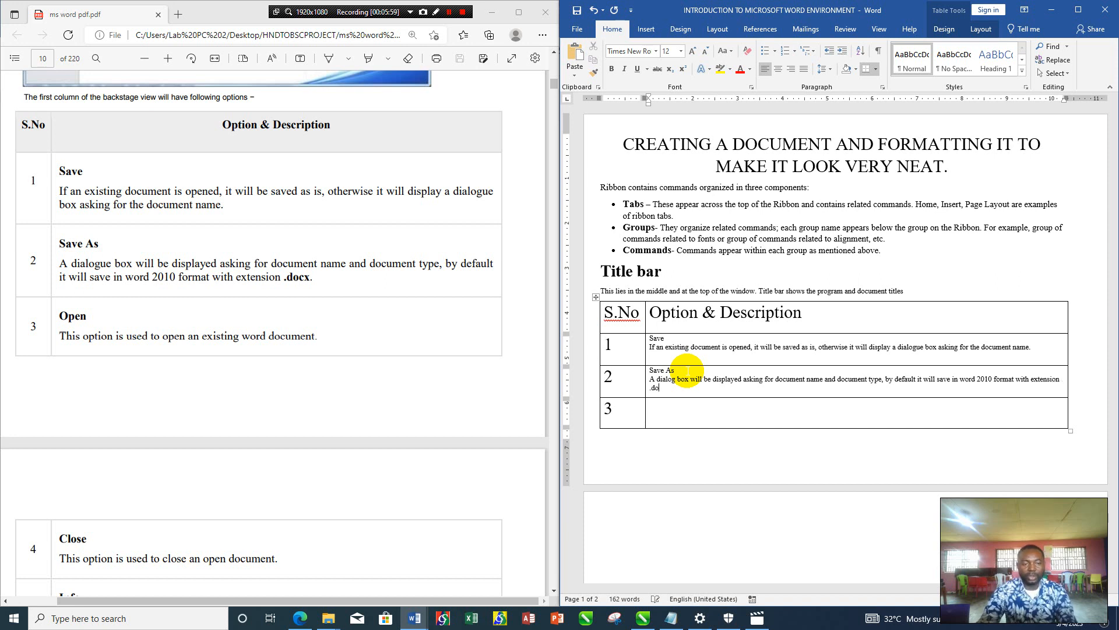
- Set the font size to 12 in row 3's description cell and enter "Open" as its first line
click(677, 400)
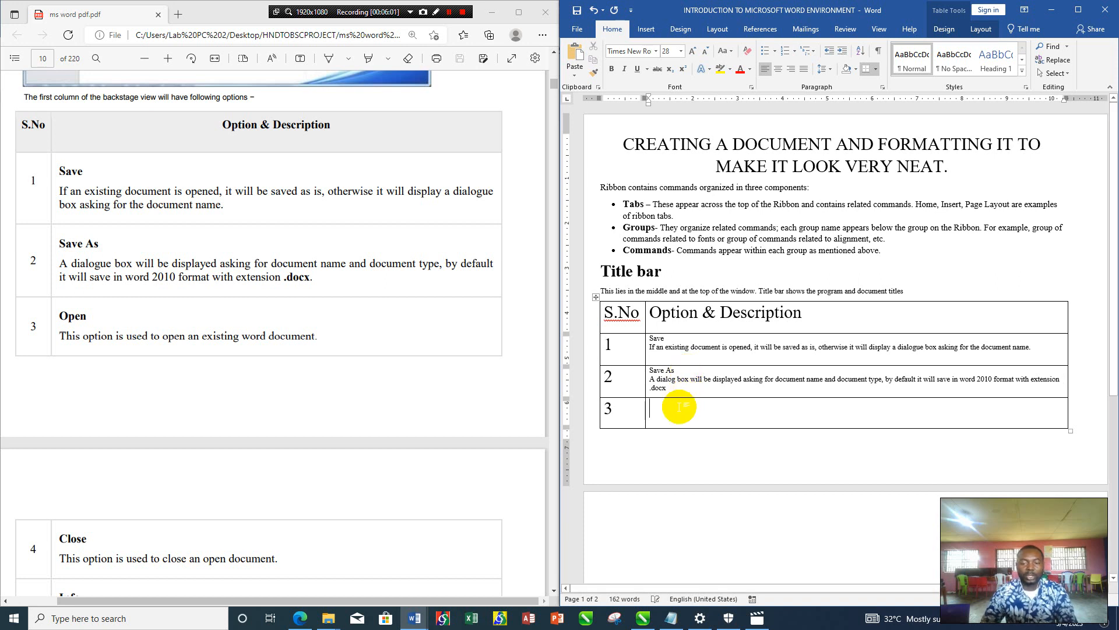
click(681, 50)
click(671, 109)
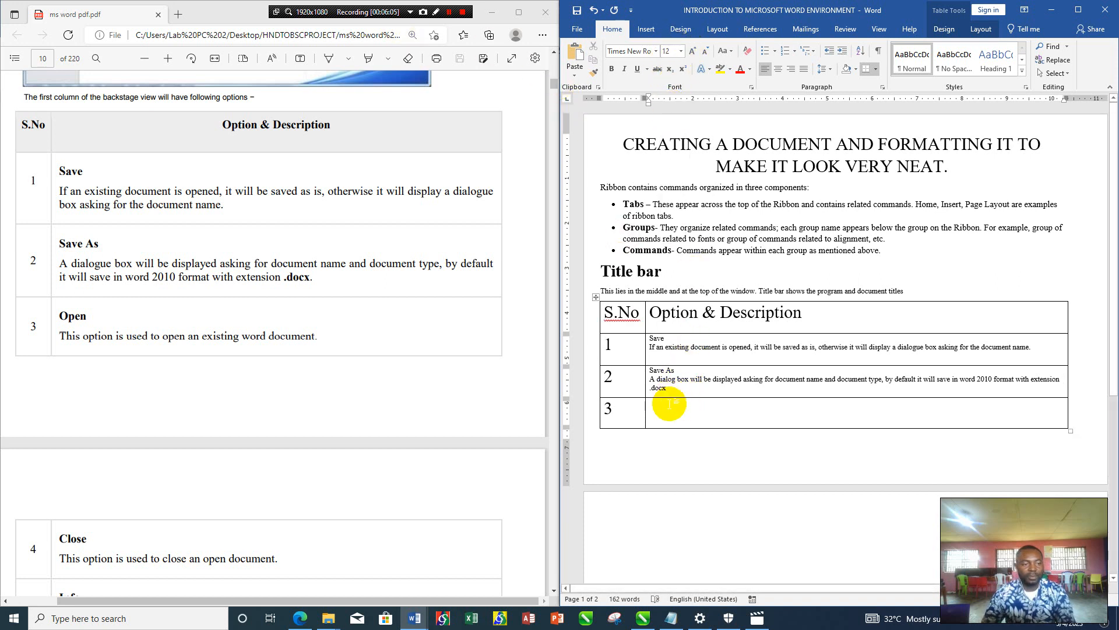
text(Open)
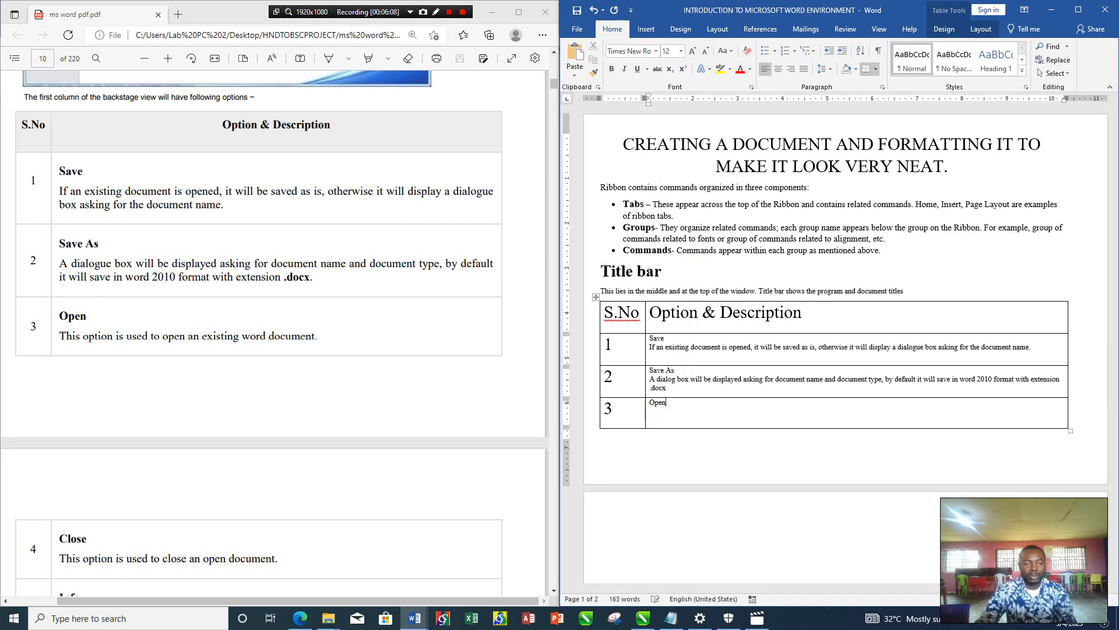
key(Return)
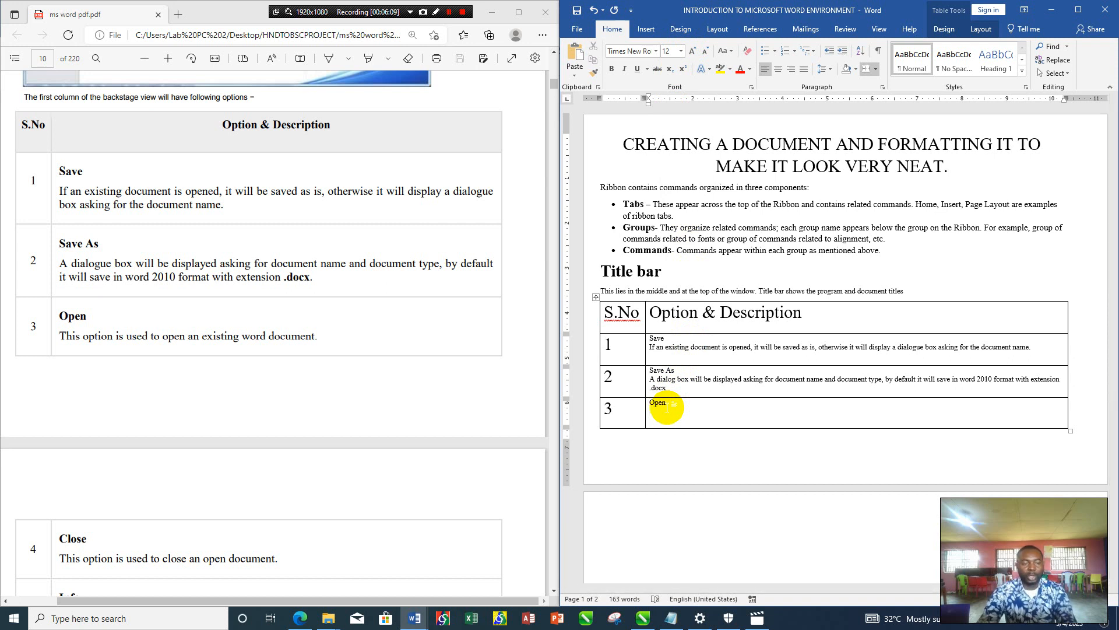
- Enter the description "This is used to open an existing word document" under Open in row 3
text(This )
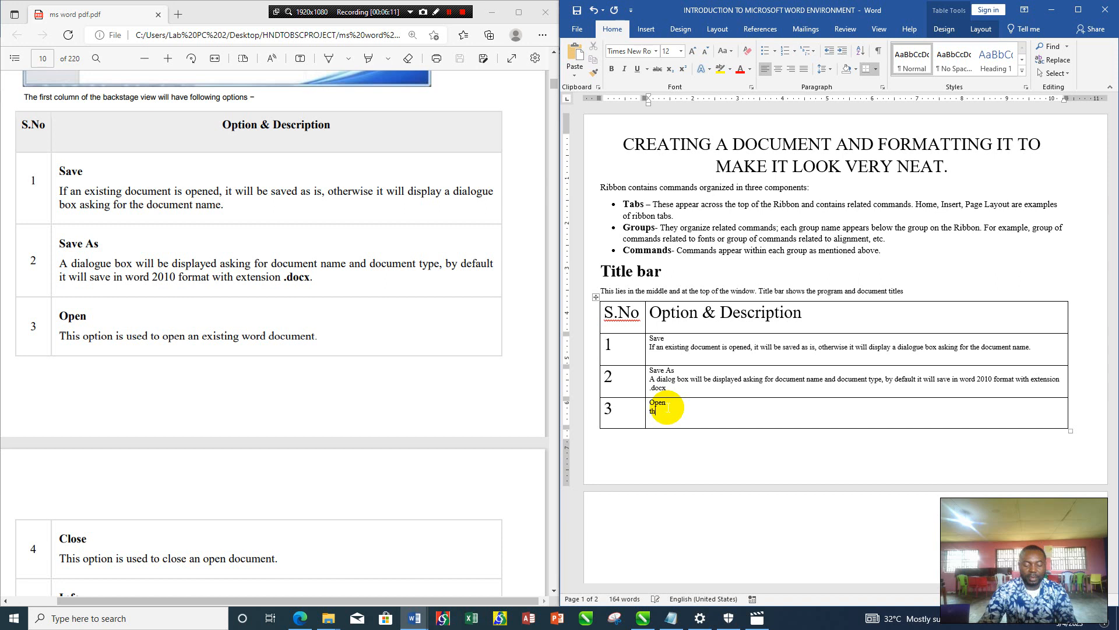
text(is used to)
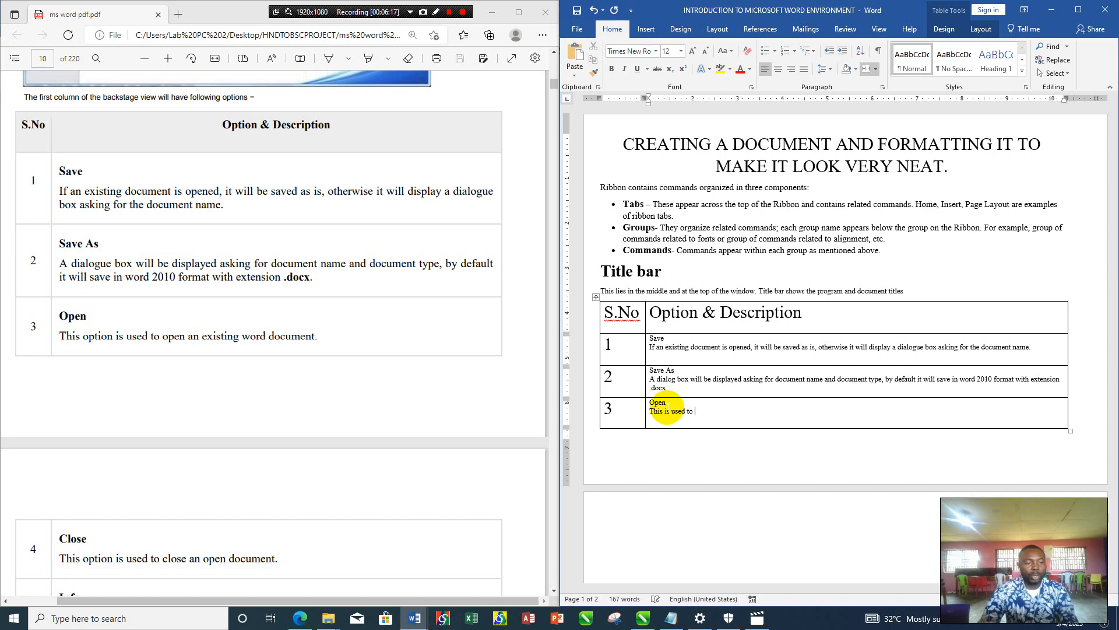
text( open an existin)
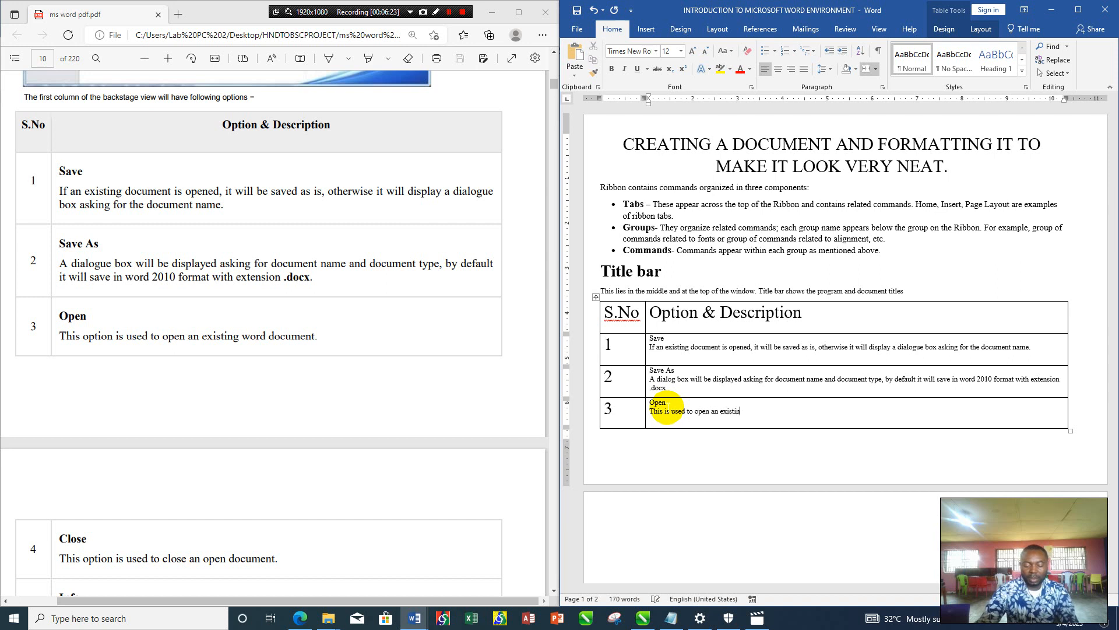
text(g word do)
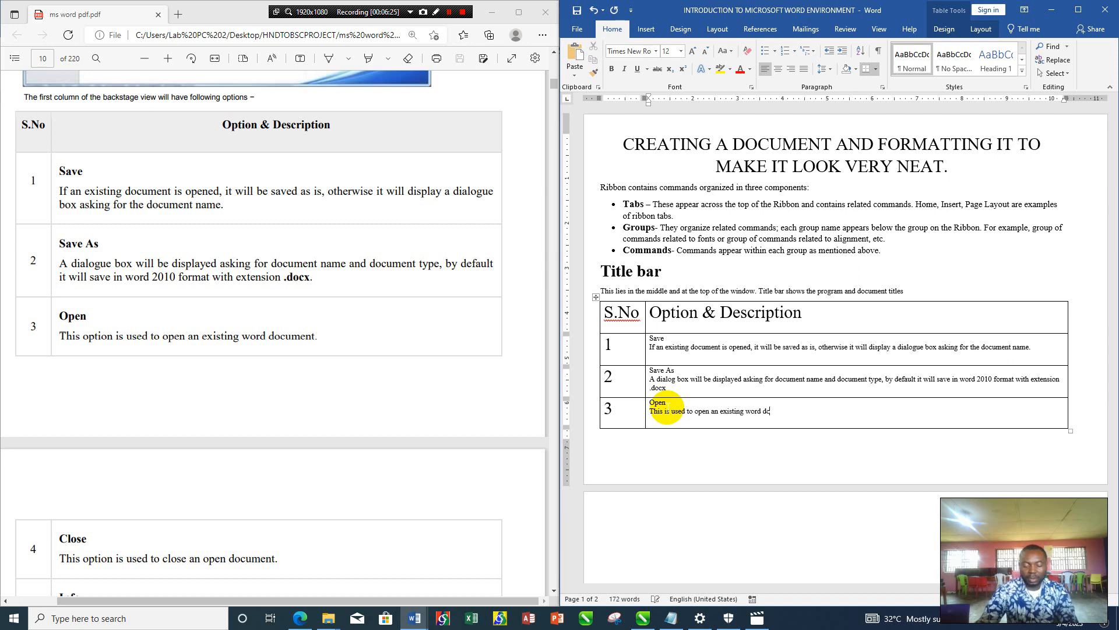
text(cument)
- Reduce the numbers 1 to 3 in the S.No column to font size 18 and center them
drag(616, 410, 592, 335)
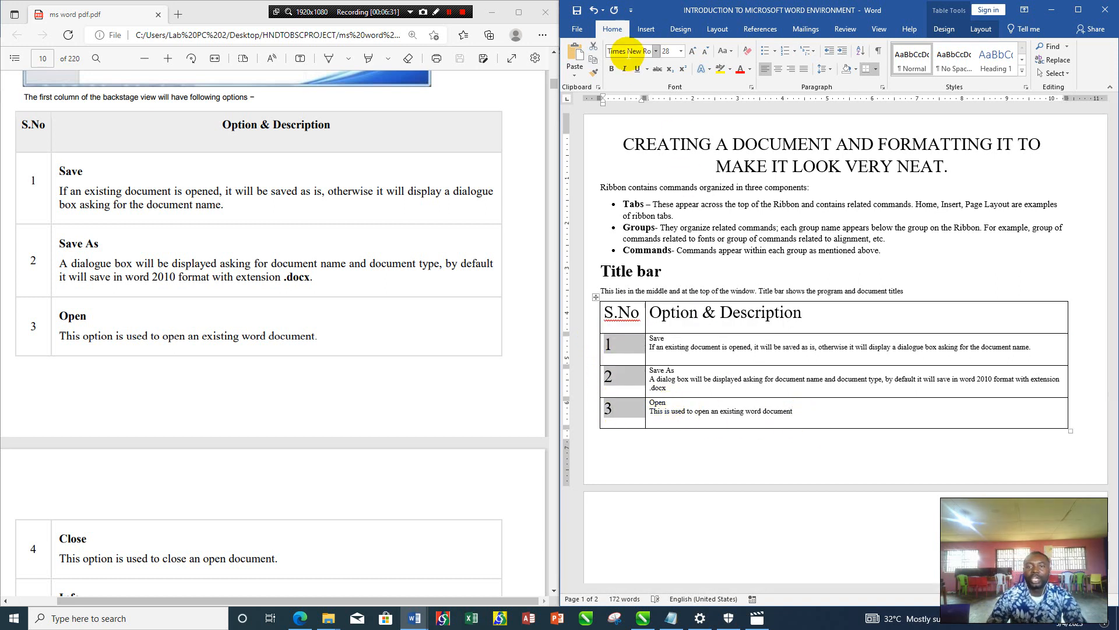
click(706, 51)
click(706, 51)
click(705, 51)
click(706, 50)
click(705, 51)
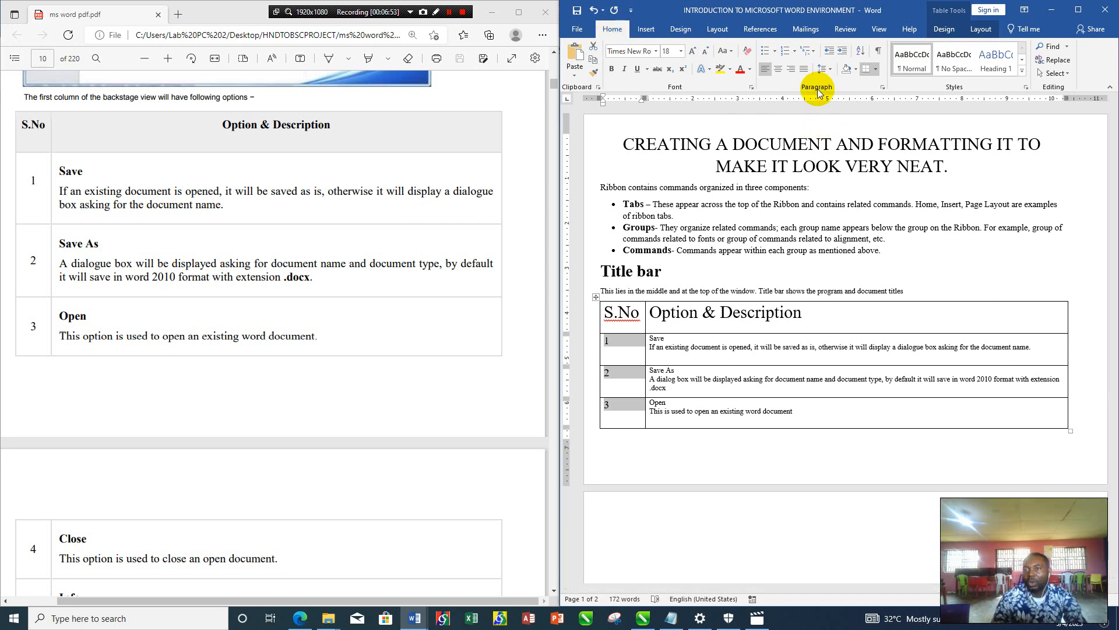
click(779, 70)
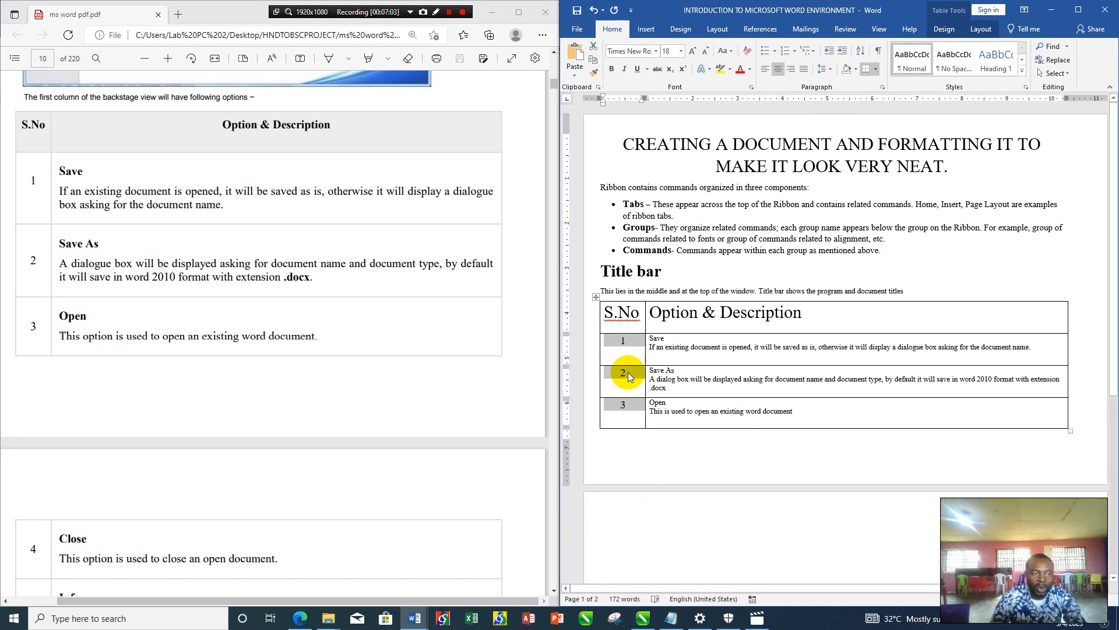
- Make the S.No column heading bold and reduce its font size to 18
click(601, 317)
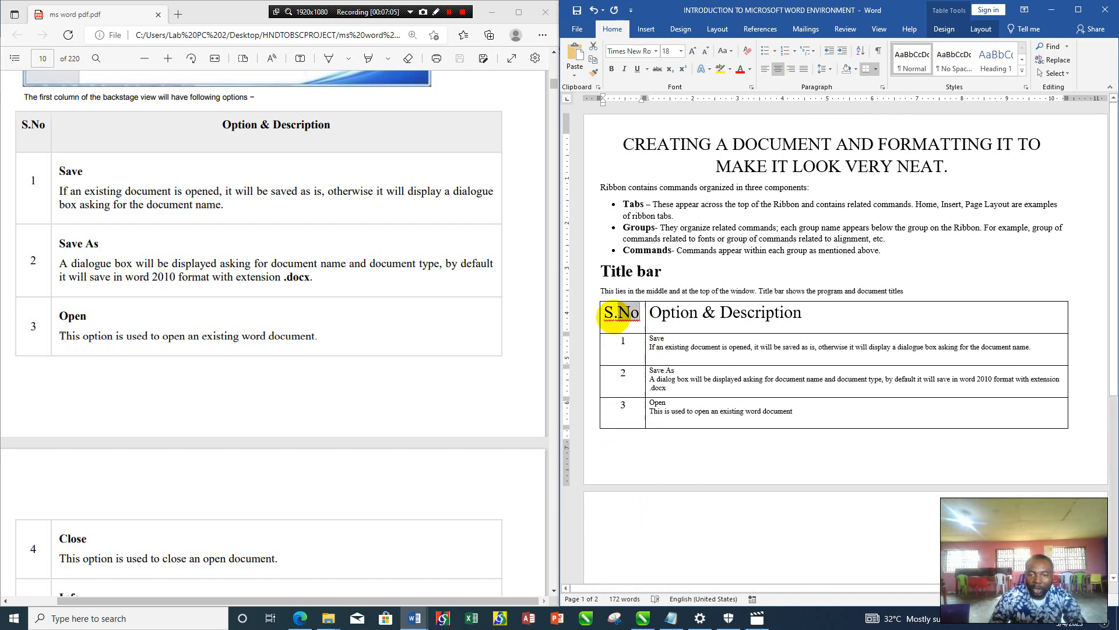
click(612, 69)
click(707, 51)
click(707, 51)
click(707, 51)
click(707, 51)
click(707, 51)
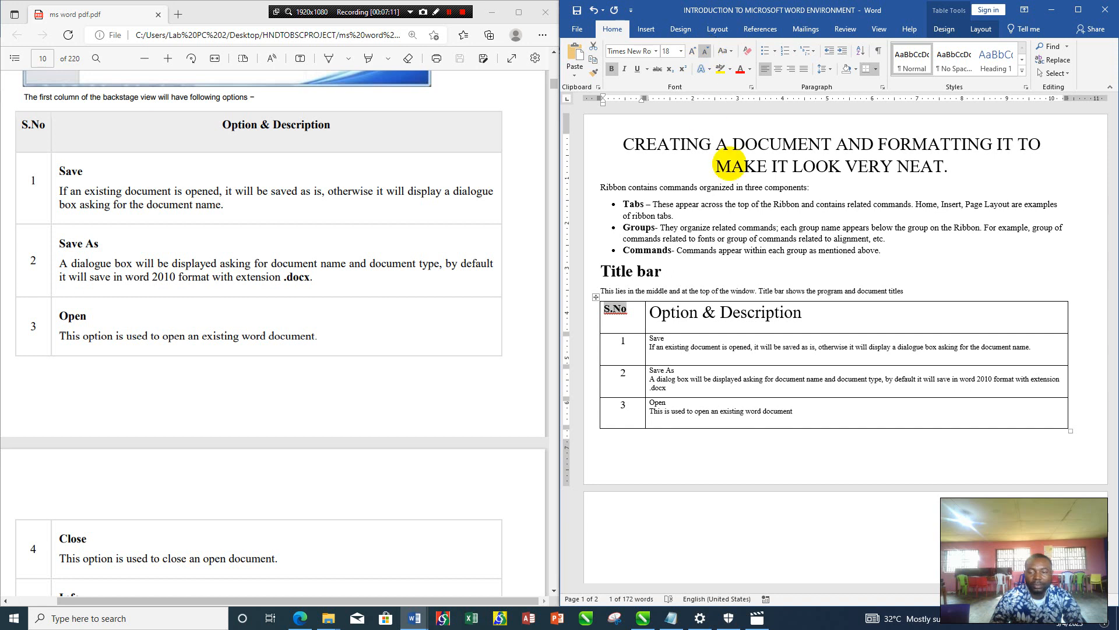
- Center the "Option & Description" heading in its cell and reduce its font size to 24
drag(817, 307, 661, 299)
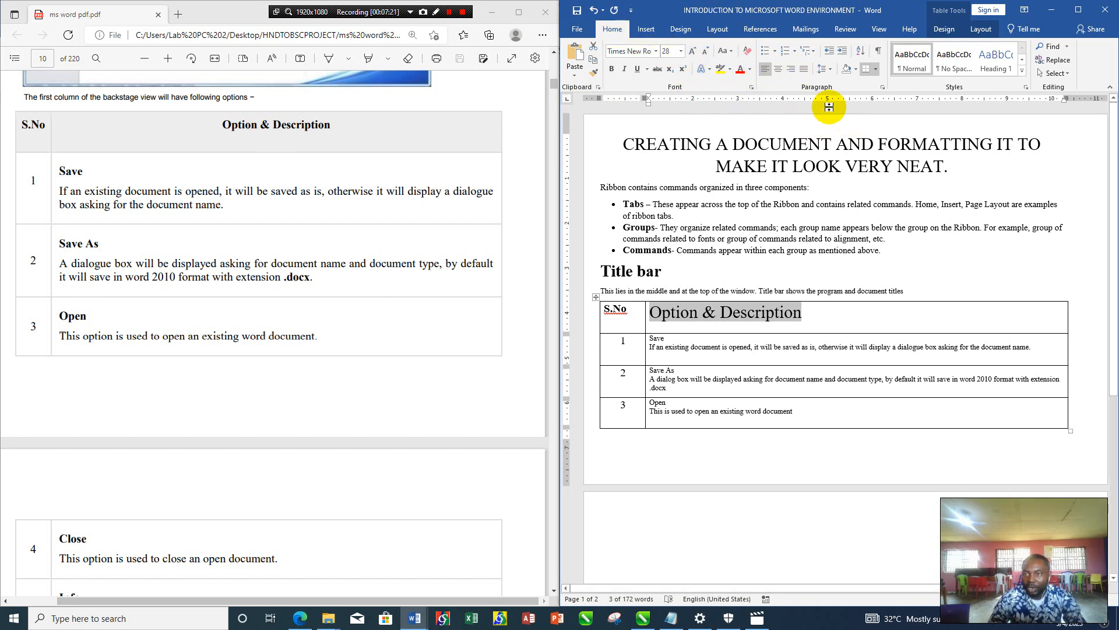
click(779, 72)
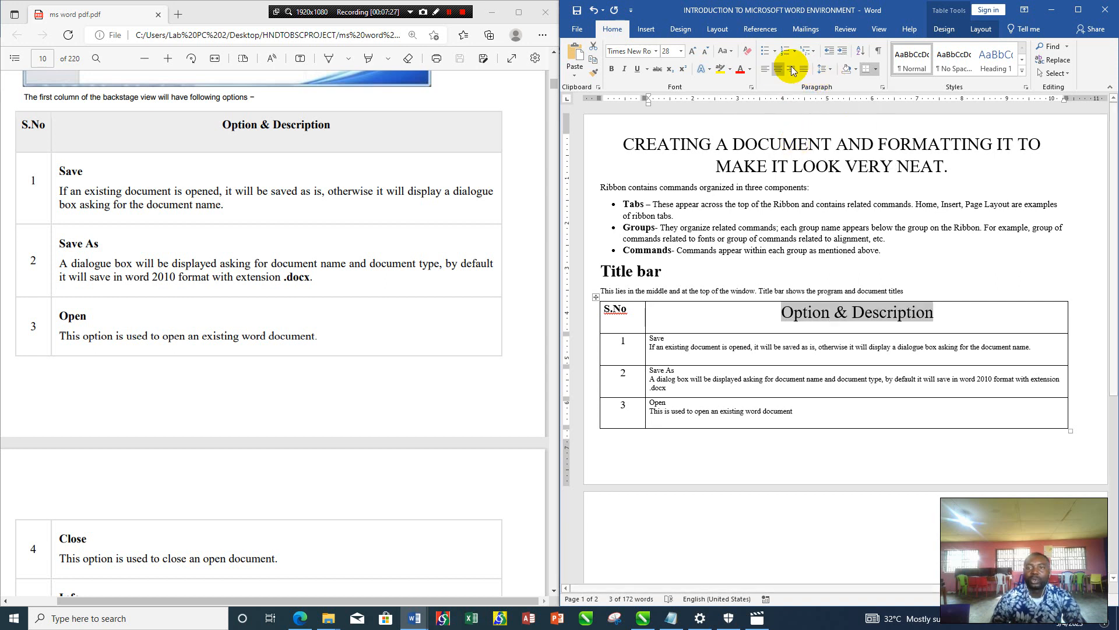
click(707, 52)
click(707, 51)
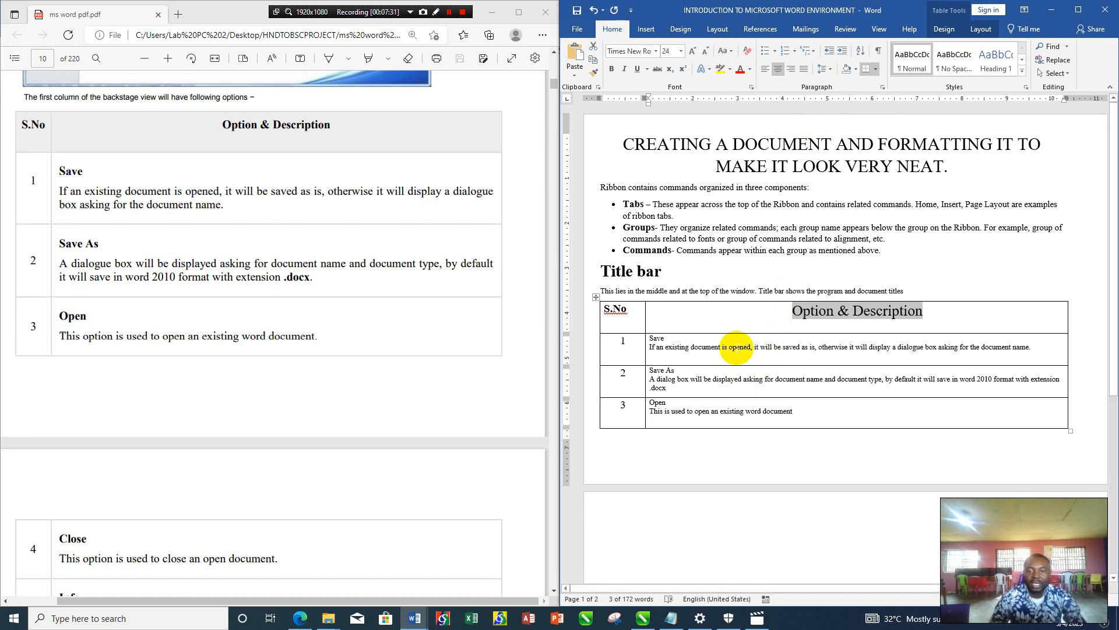
- Make the word Save on row 1's first description line bold and enlarge it to font size 16
click(657, 343)
double_click(653, 339)
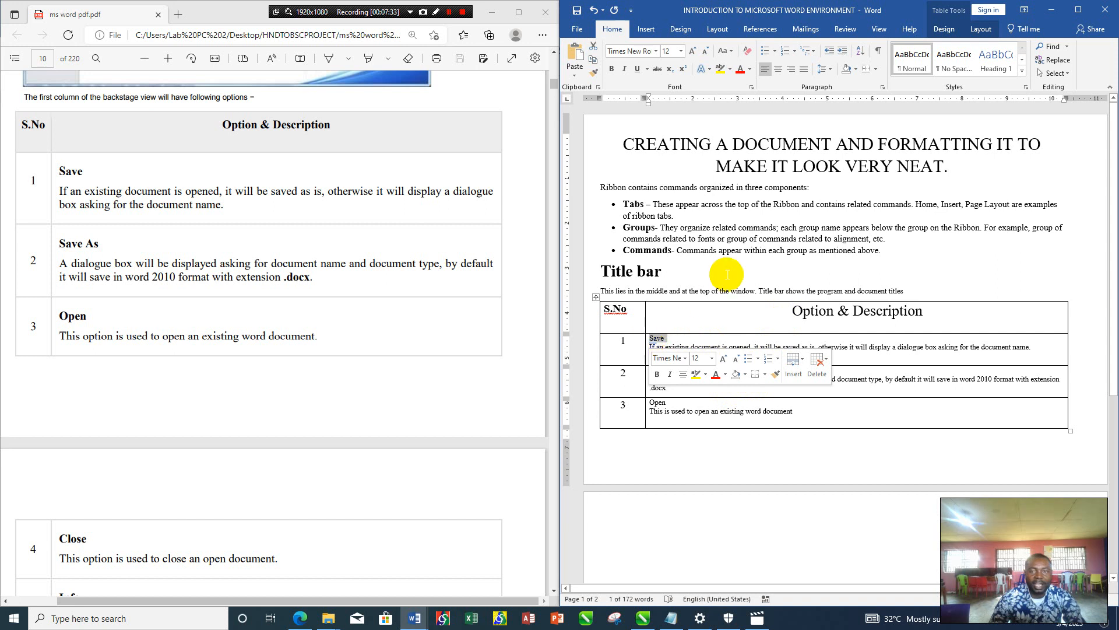
click(612, 69)
click(698, 52)
click(697, 51)
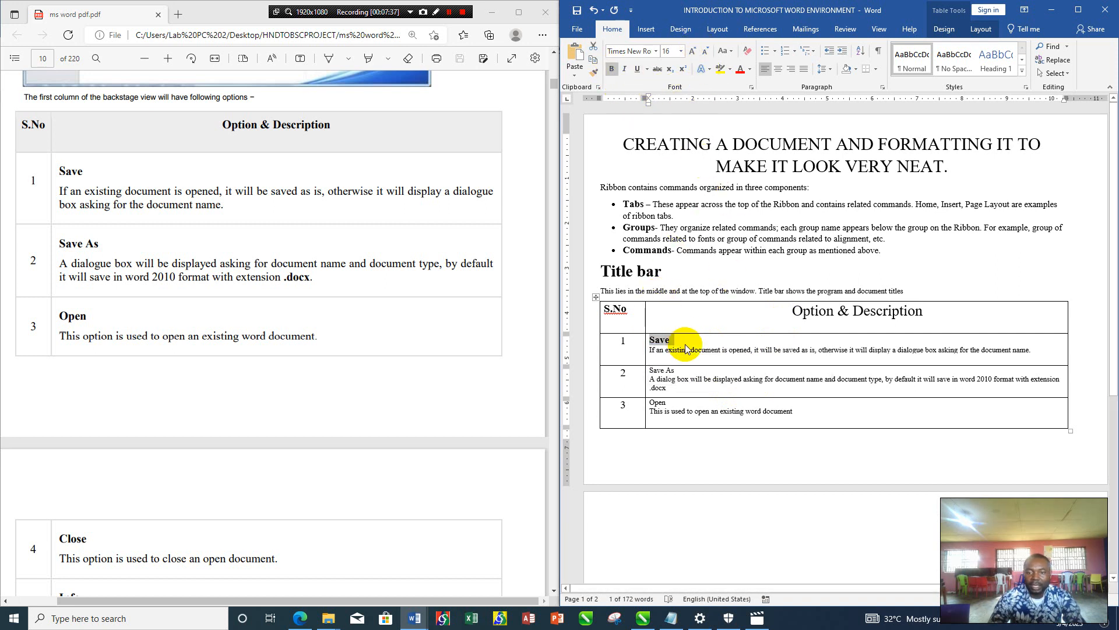
- Make the Save As line in row 2 bold and enlarge it to font size 16
drag(678, 369, 646, 369)
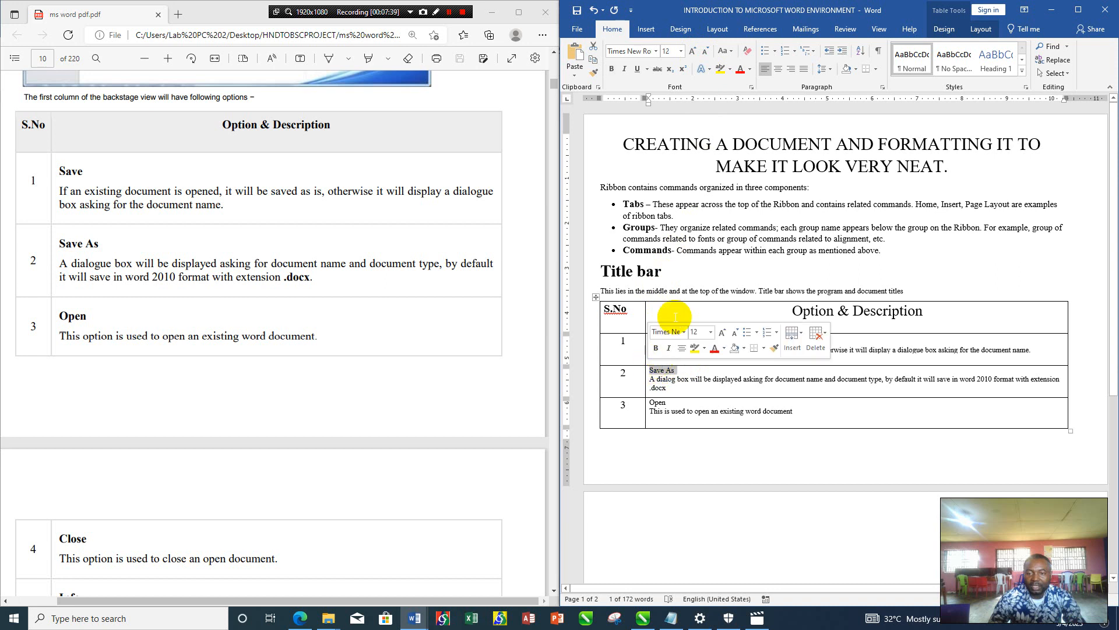
click(612, 69)
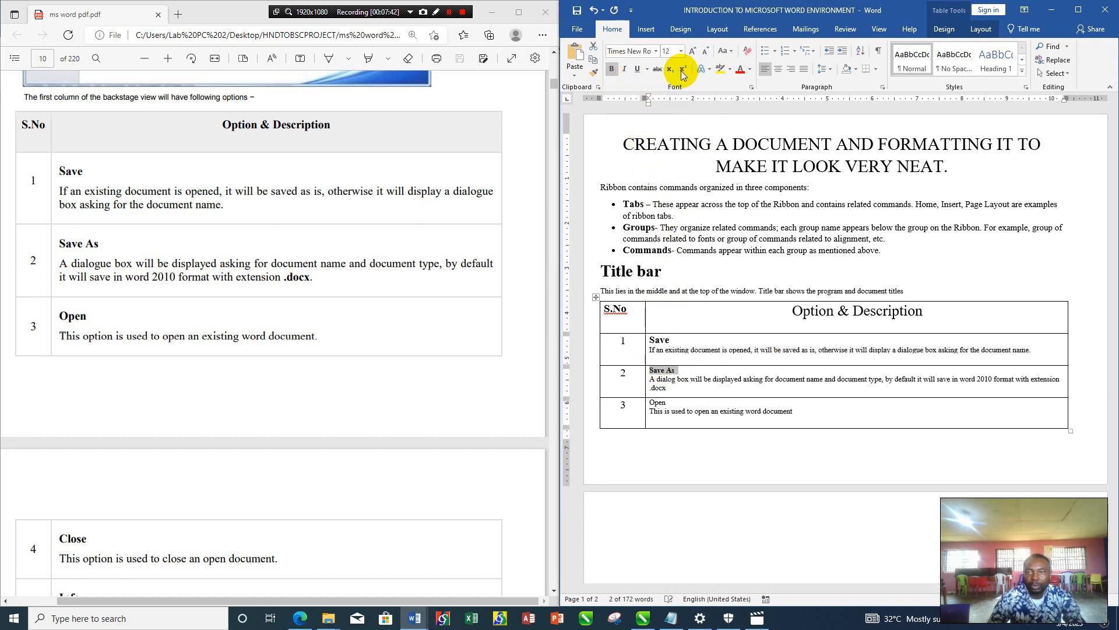
click(692, 51)
click(692, 50)
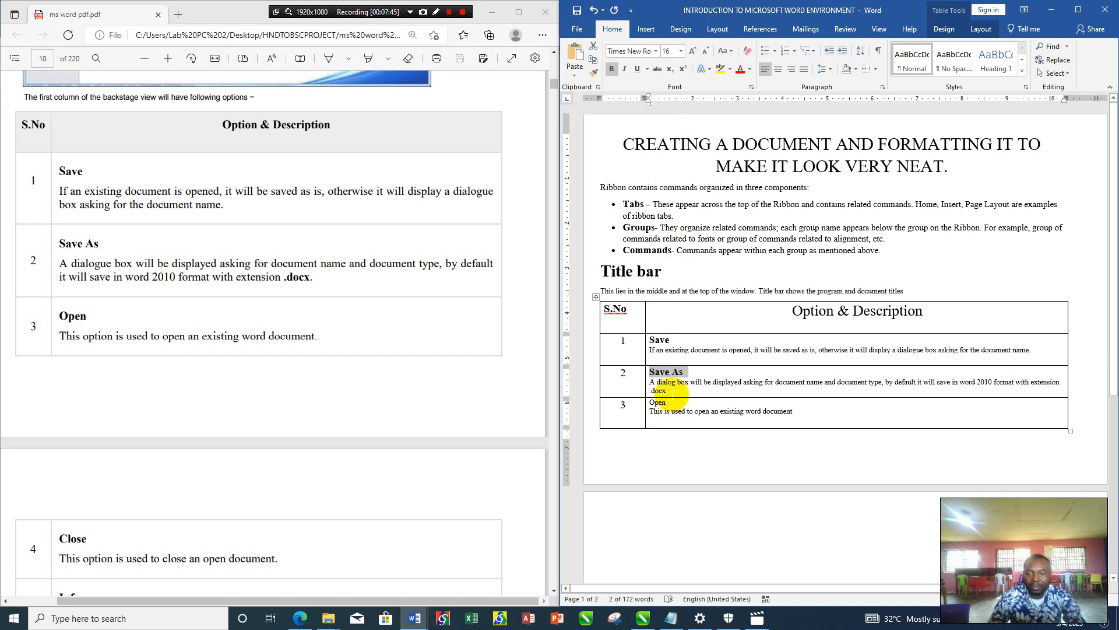
- Make the word Open in row 3's description cell bold and enlarge it to font size 16
click(664, 402)
double_click(656, 402)
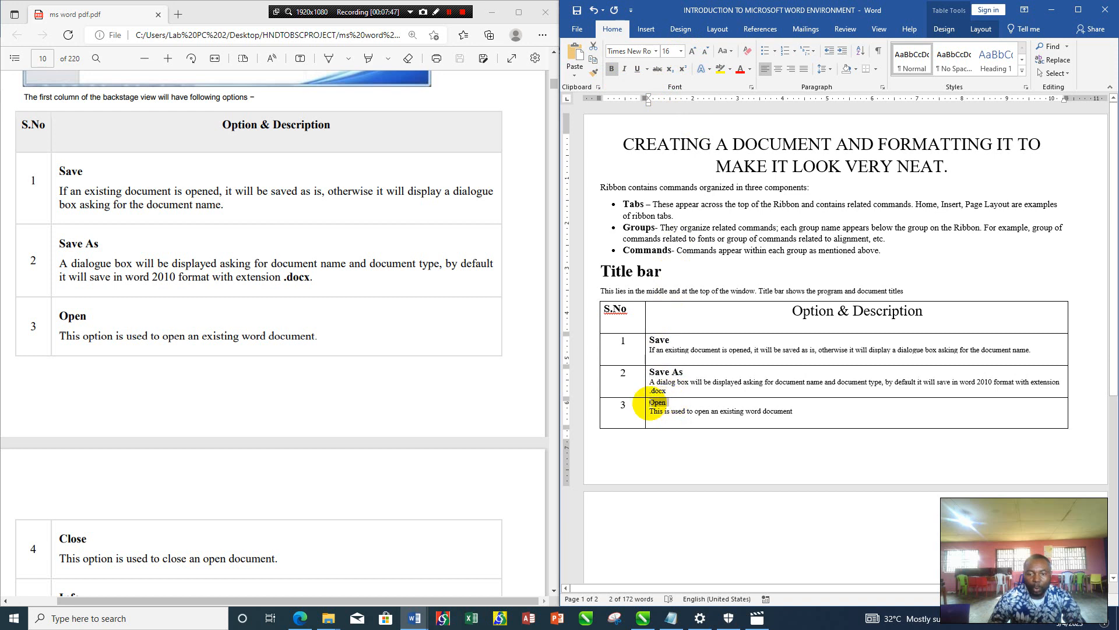
click(612, 69)
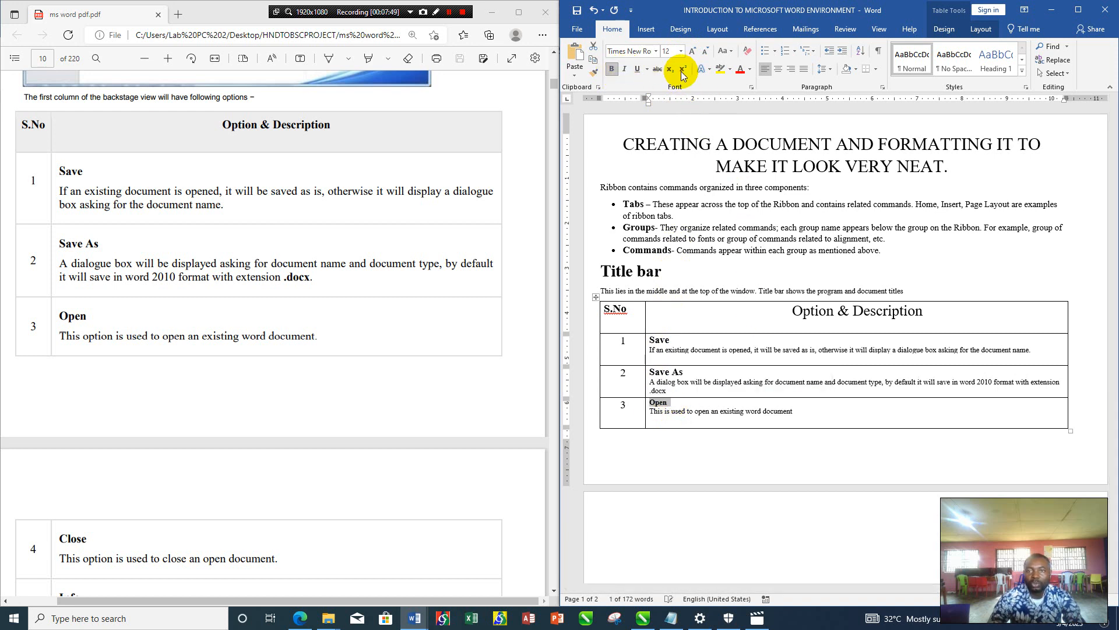
click(692, 51)
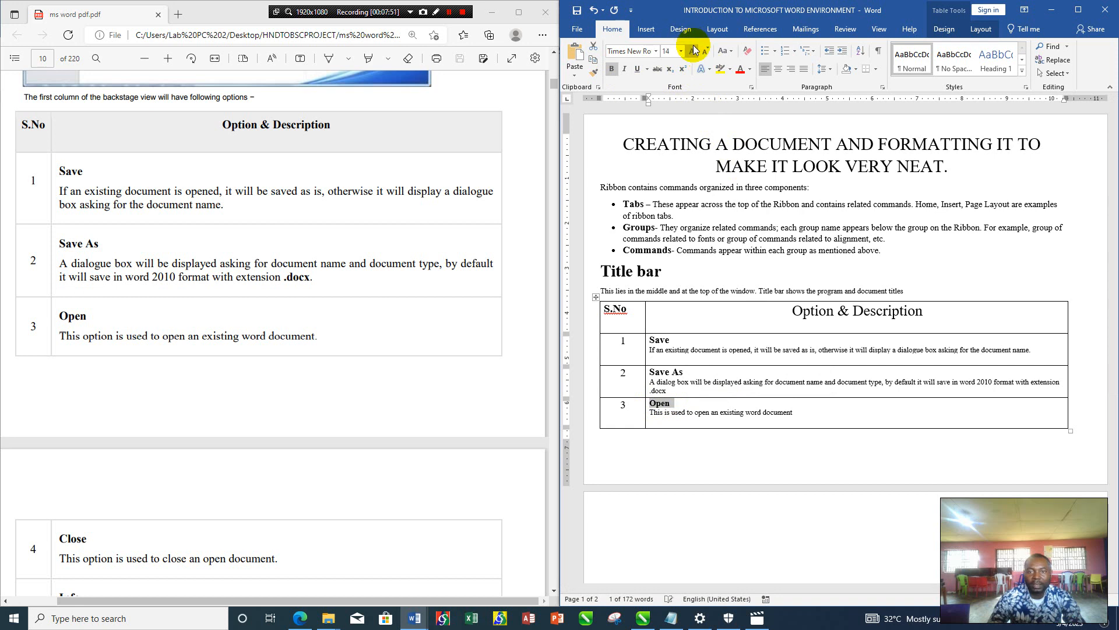
click(694, 50)
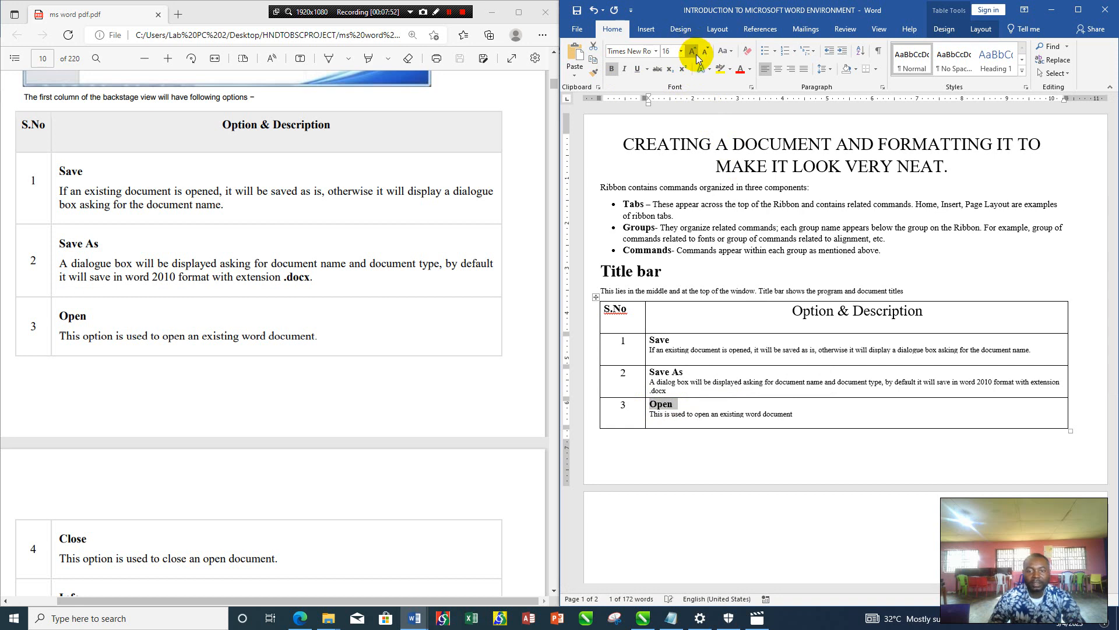
click(815, 419)
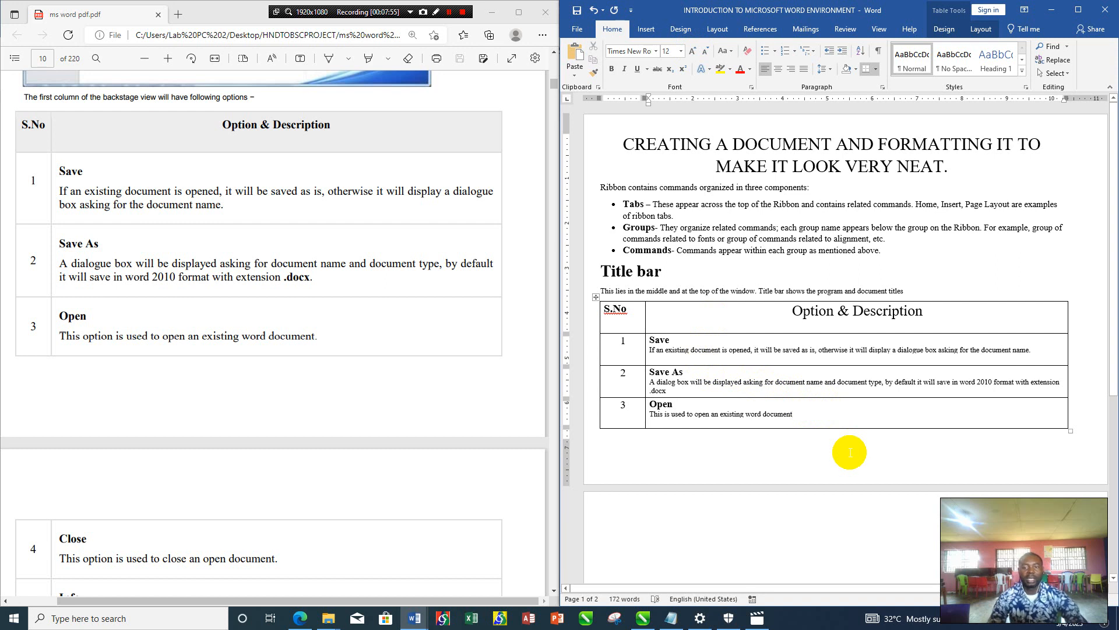
- Center the S.No heading within its cell in the table's header row
click(920, 227)
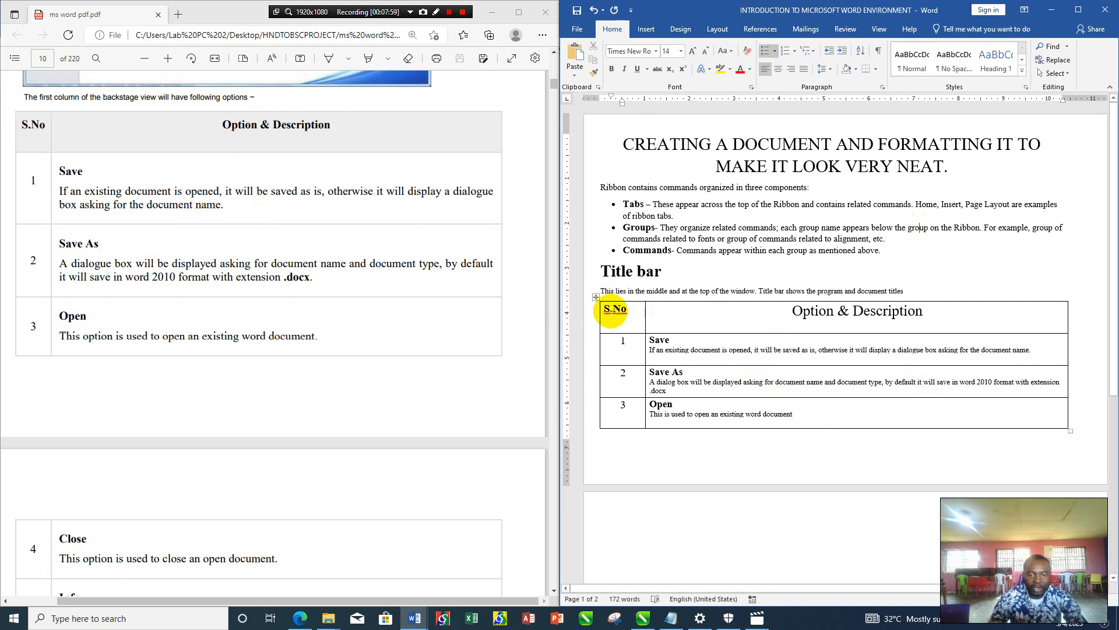
drag(632, 311, 606, 312)
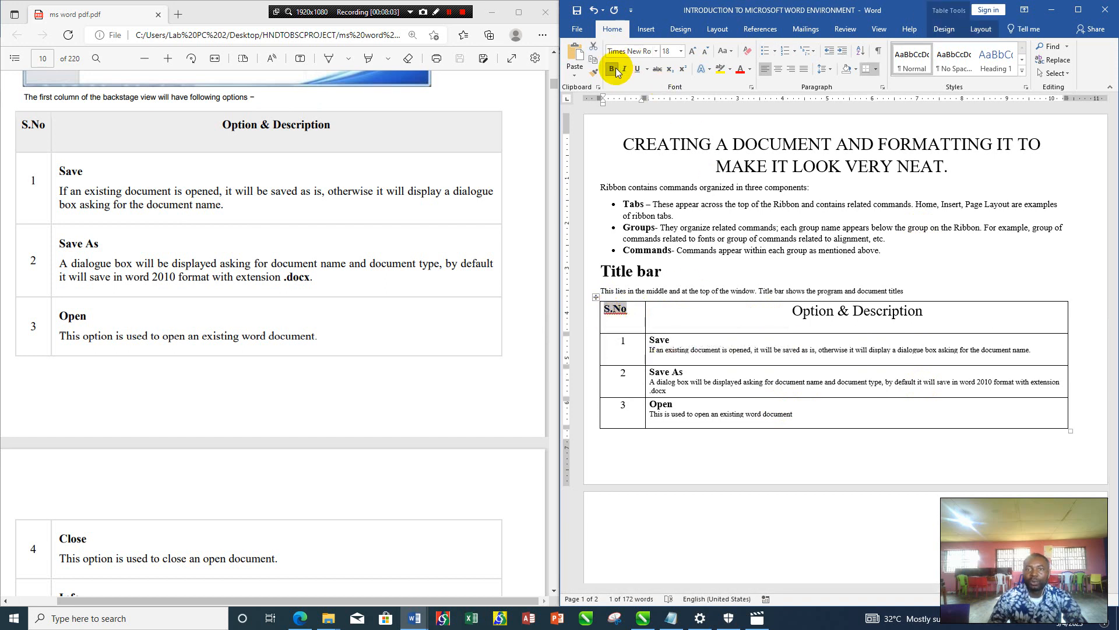
click(777, 70)
click(683, 317)
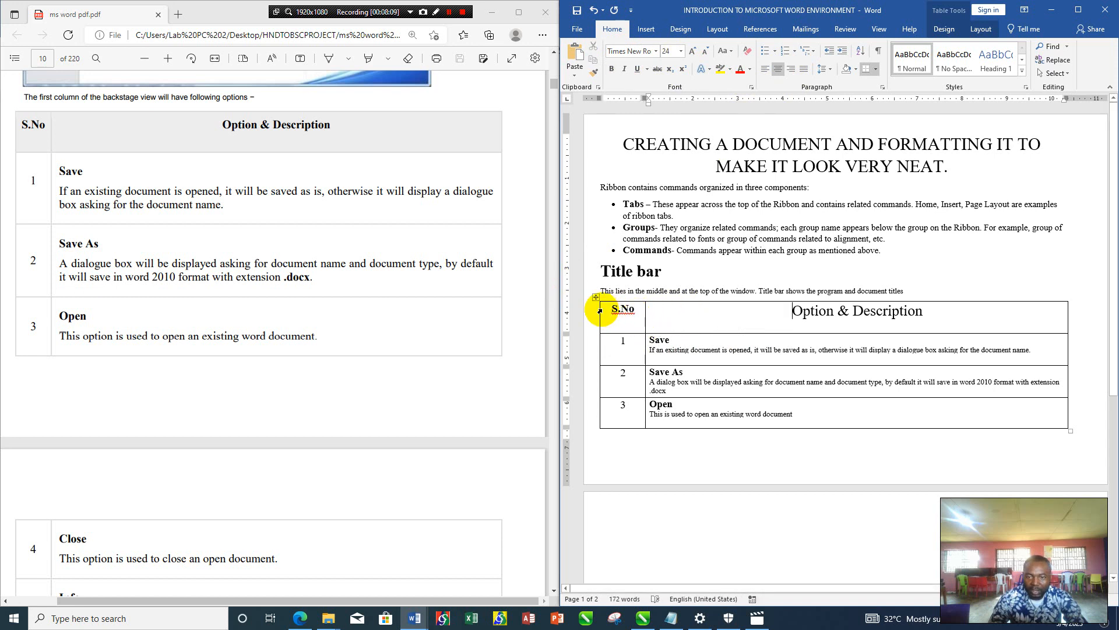
- Try a red font color on both header row headings, and set their text color back to black
click(600, 311)
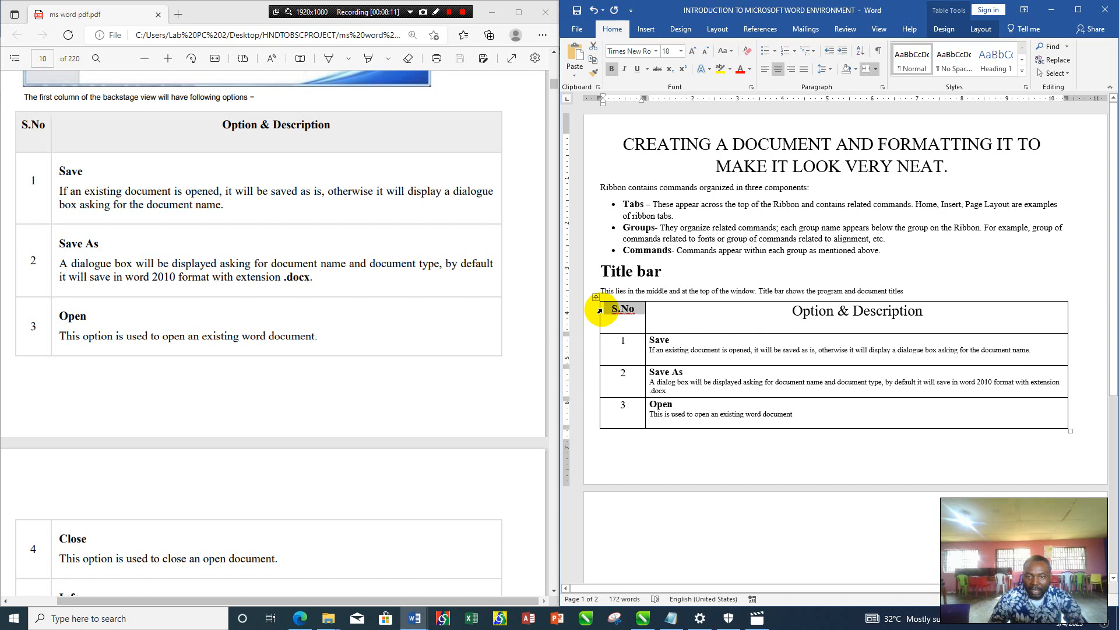
drag(619, 310, 715, 319)
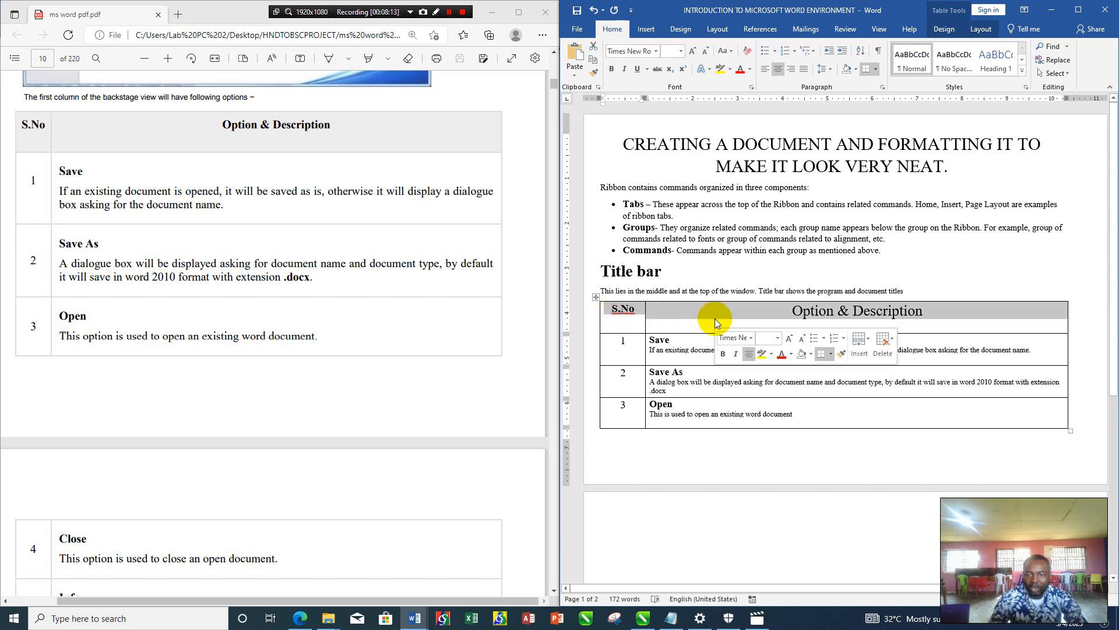
click(729, 71)
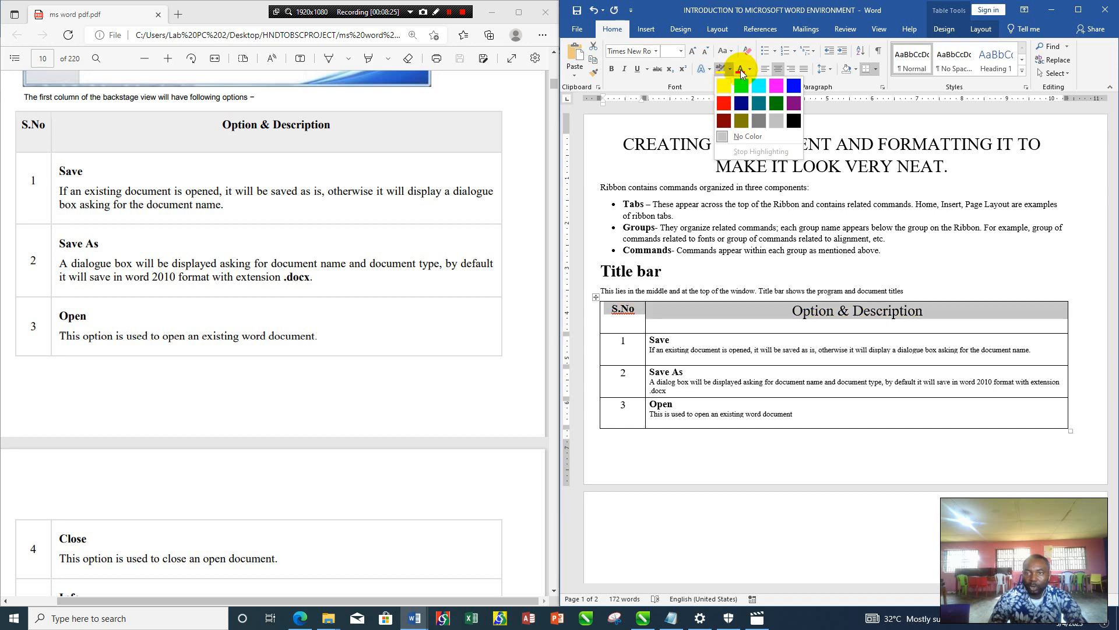
click(740, 69)
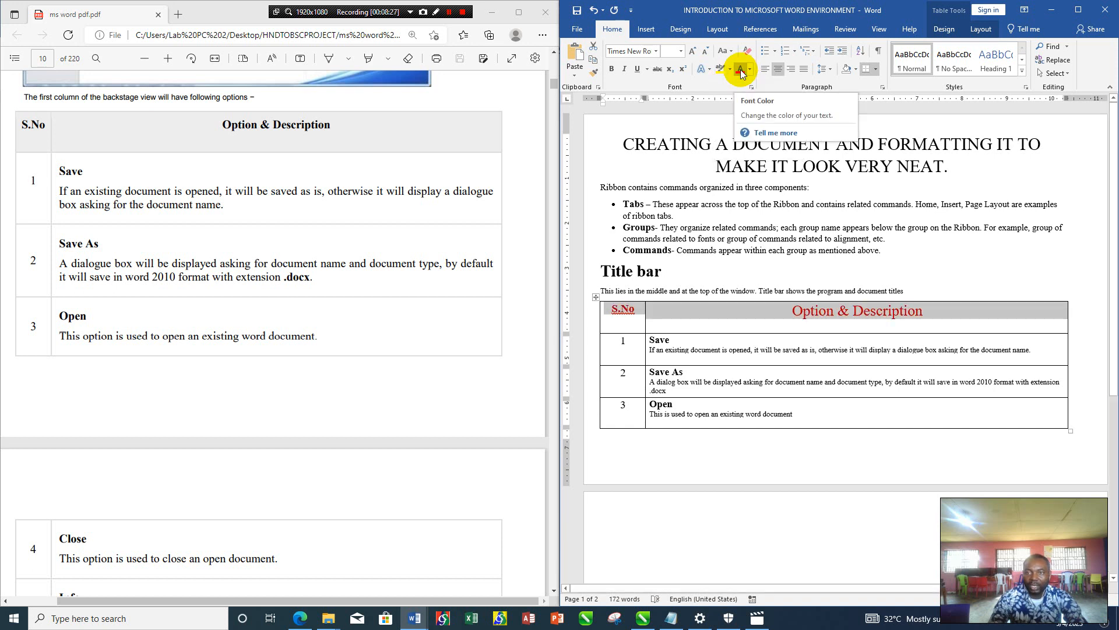
click(750, 69)
click(758, 83)
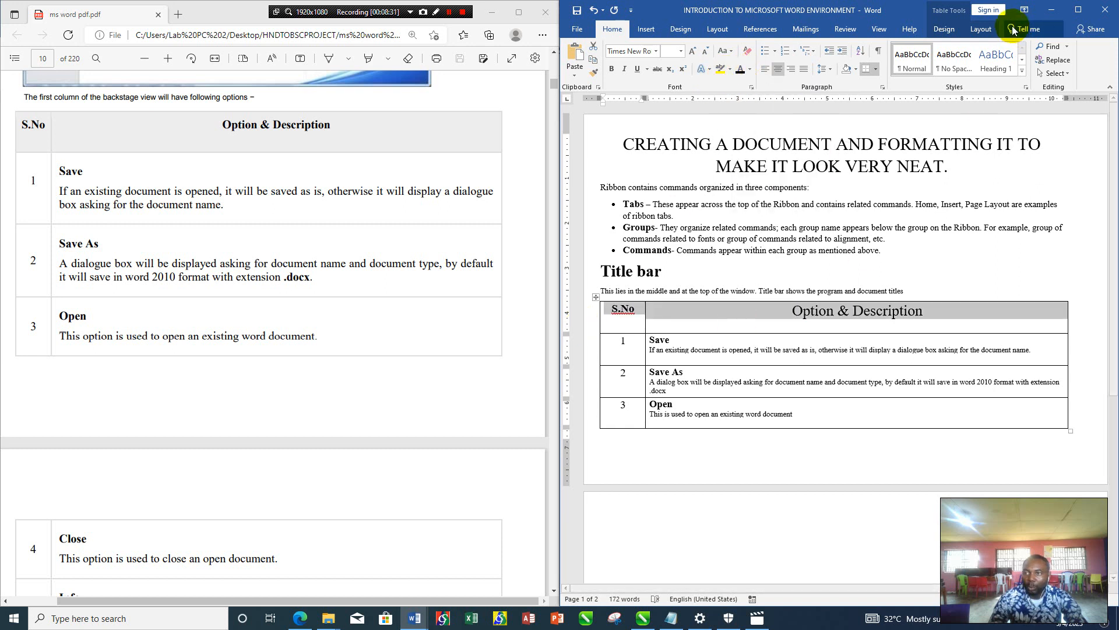
click(942, 30)
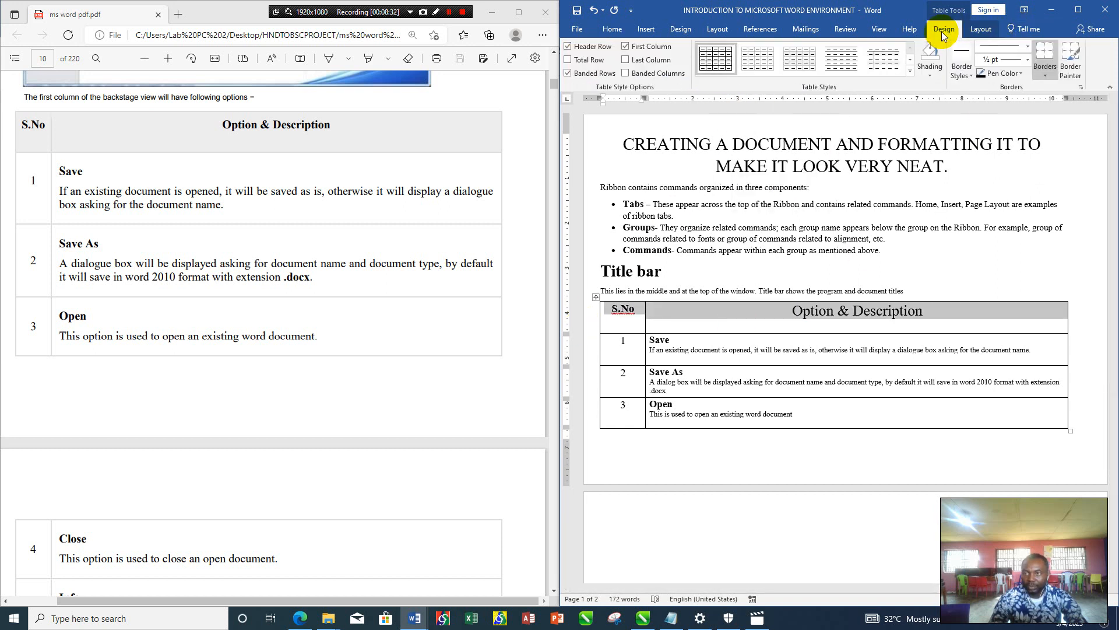
click(985, 29)
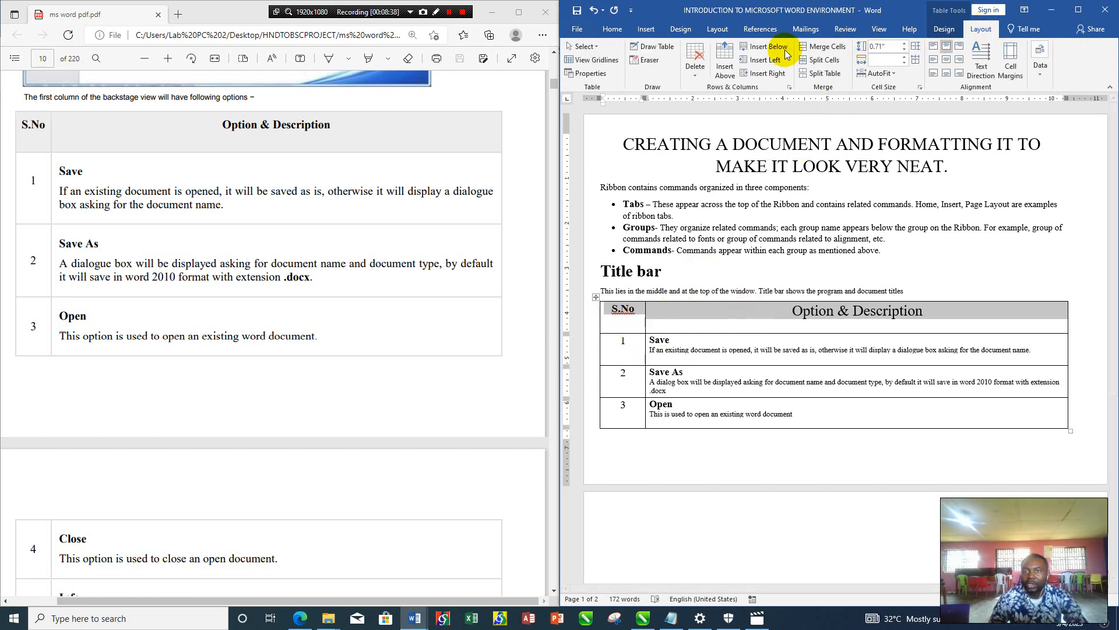
click(621, 32)
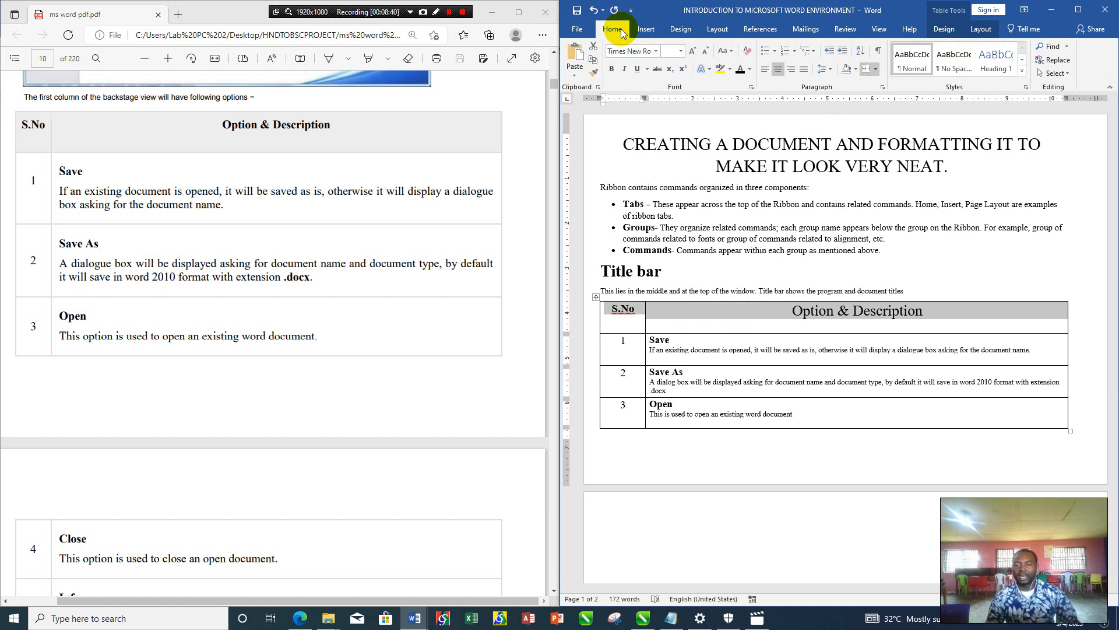
click(701, 262)
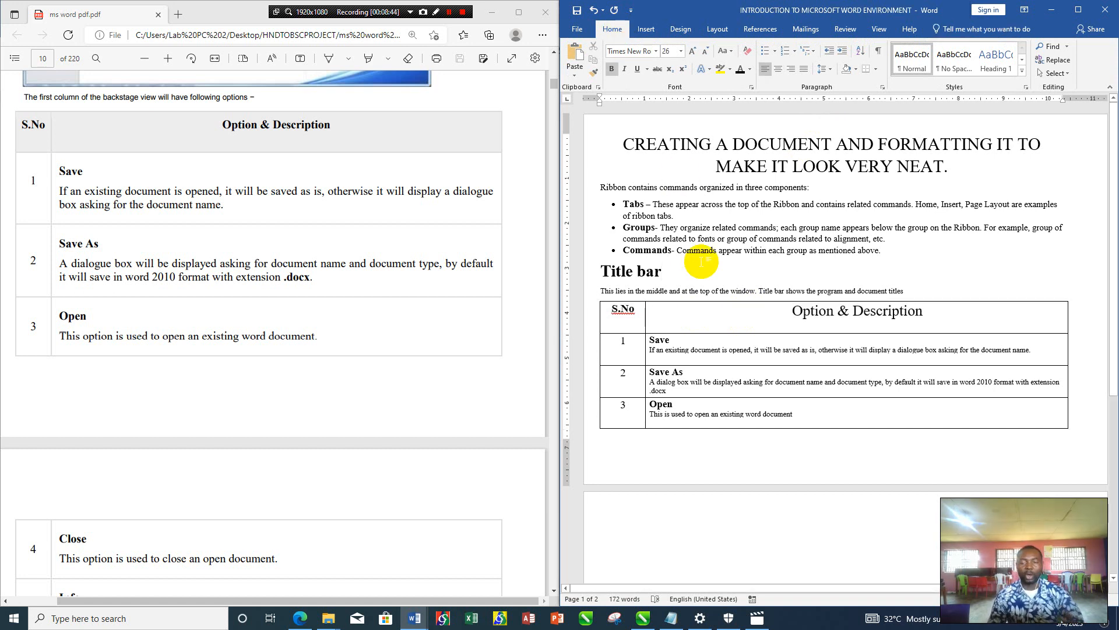